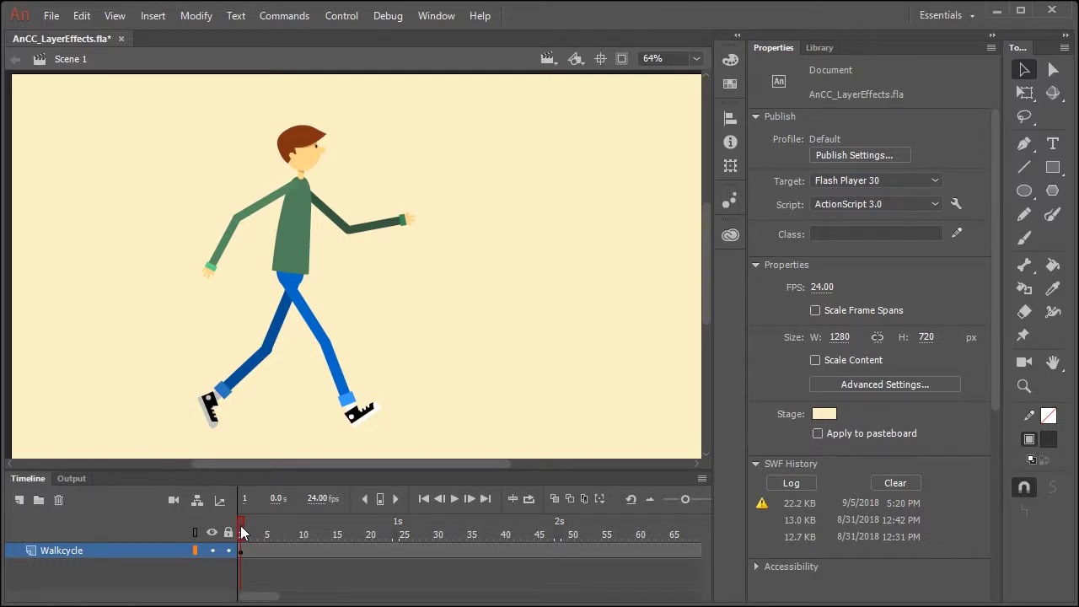
- Scrub the walk cycle to frame 14 with the walking character selected
mouse_move(241, 529)
left_mouse_down()
mouse_move(276, 529)
mouse_move(237, 536)
left_mouse_up()
left_click(288, 268)
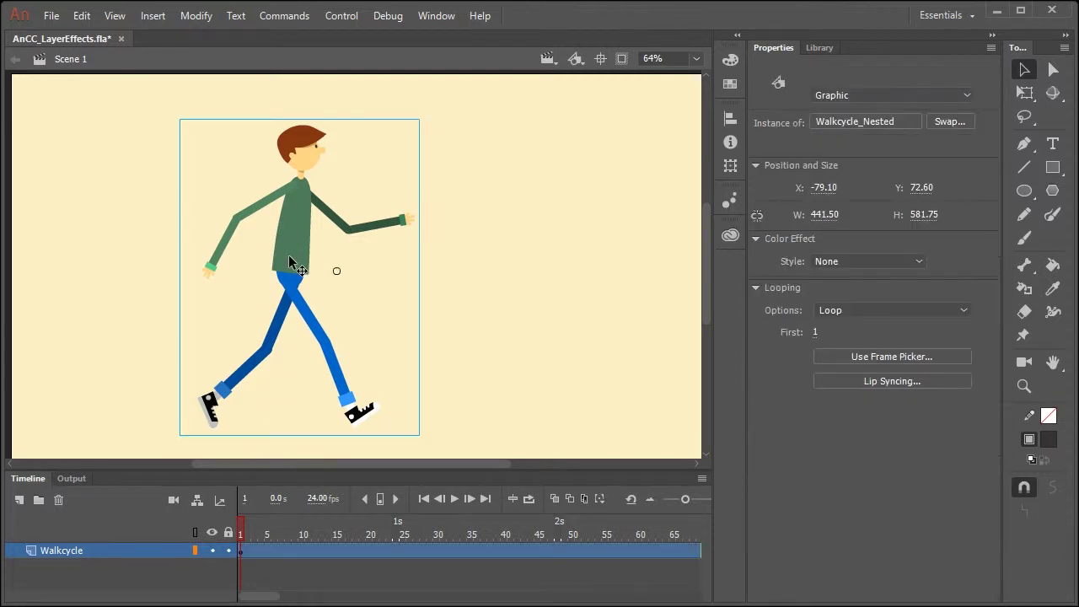
mouse_move(241, 533)
left_mouse_down()
mouse_move(534, 533)
mouse_move(240, 531)
left_mouse_up()
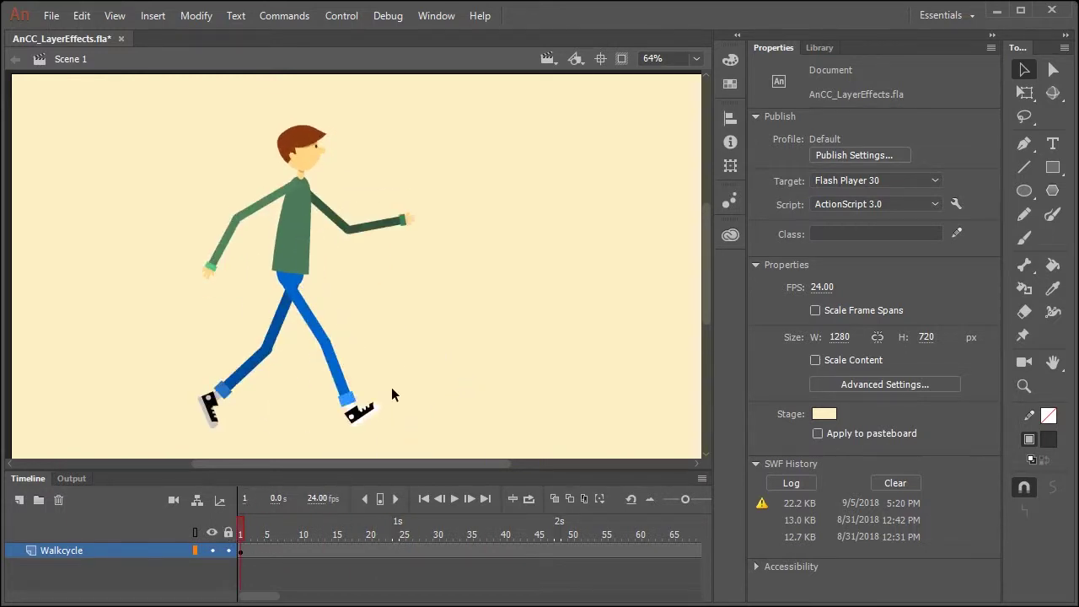
- Duplicate the Walkcycle layer and move the copy beneath the original
right_click(154, 550)
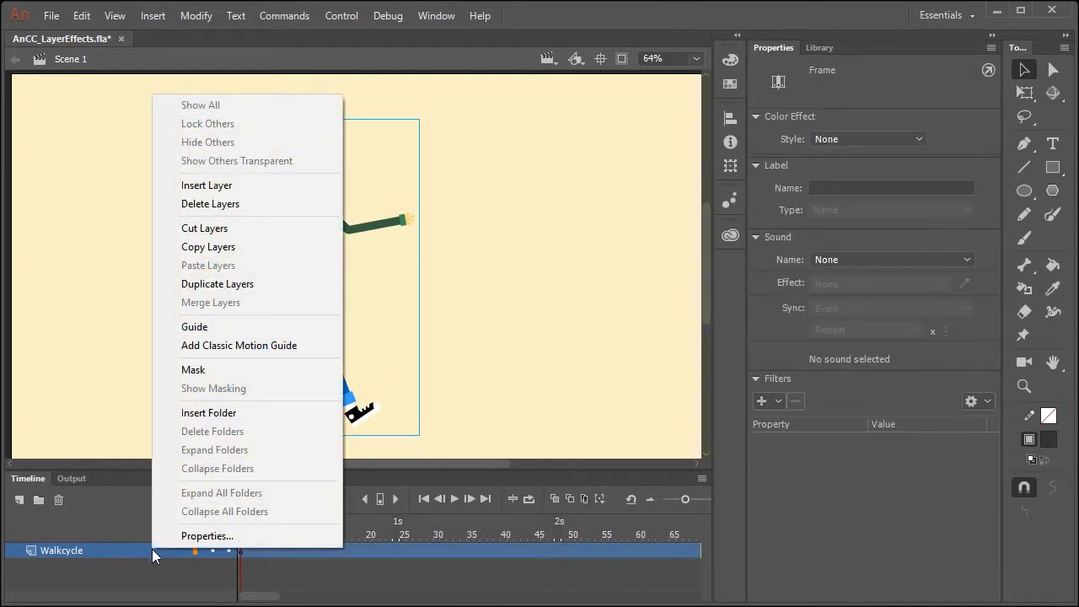
left_click(235, 283)
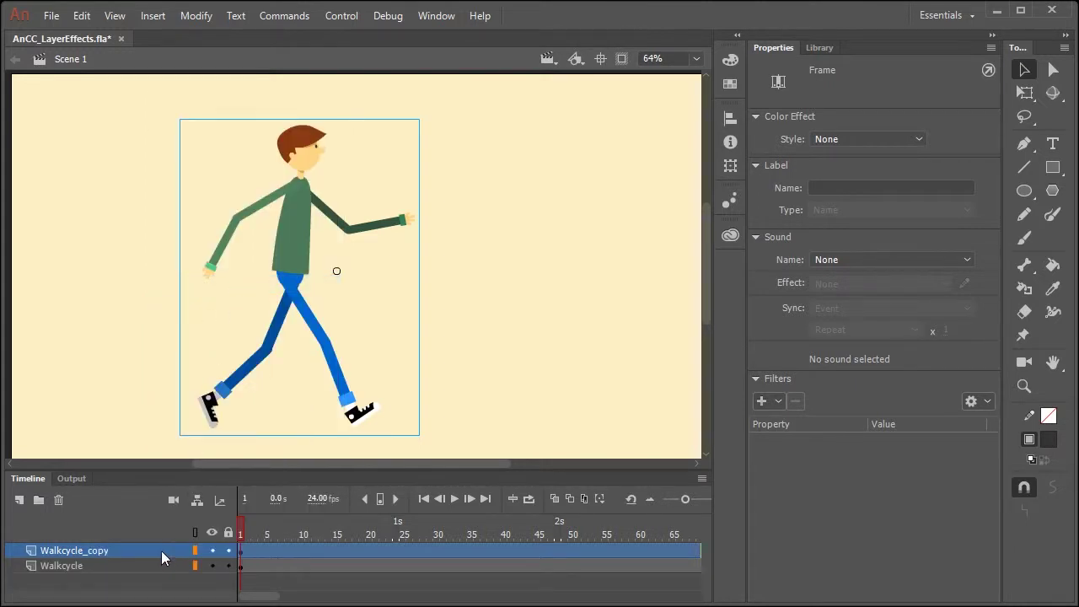
left_click_drag(161, 550, 166, 548)
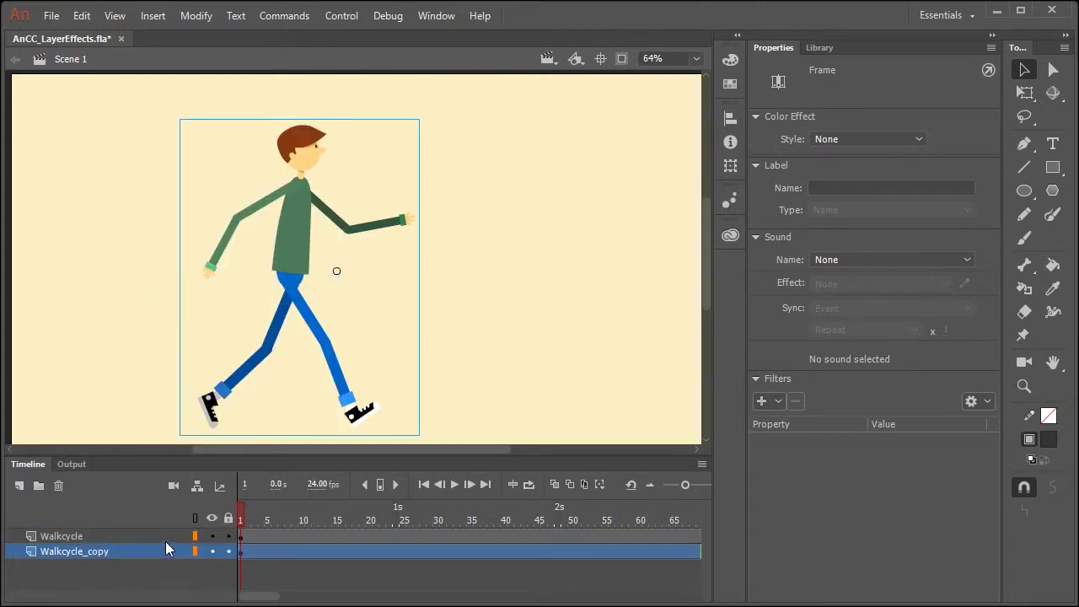
- Rename the copied layer to Walkcycle_Shadow
double_click(106, 553)
left_click(126, 549)
key("BackSpace")
key("BackSpace")
key("BackSpace")
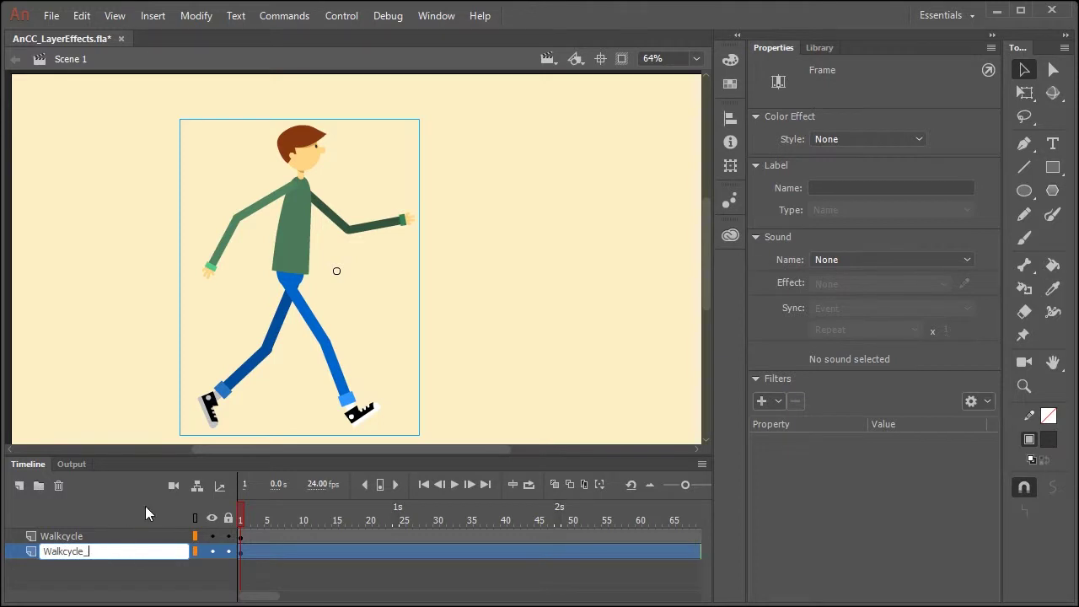
type("Shado")
type("w")
left_click(278, 578)
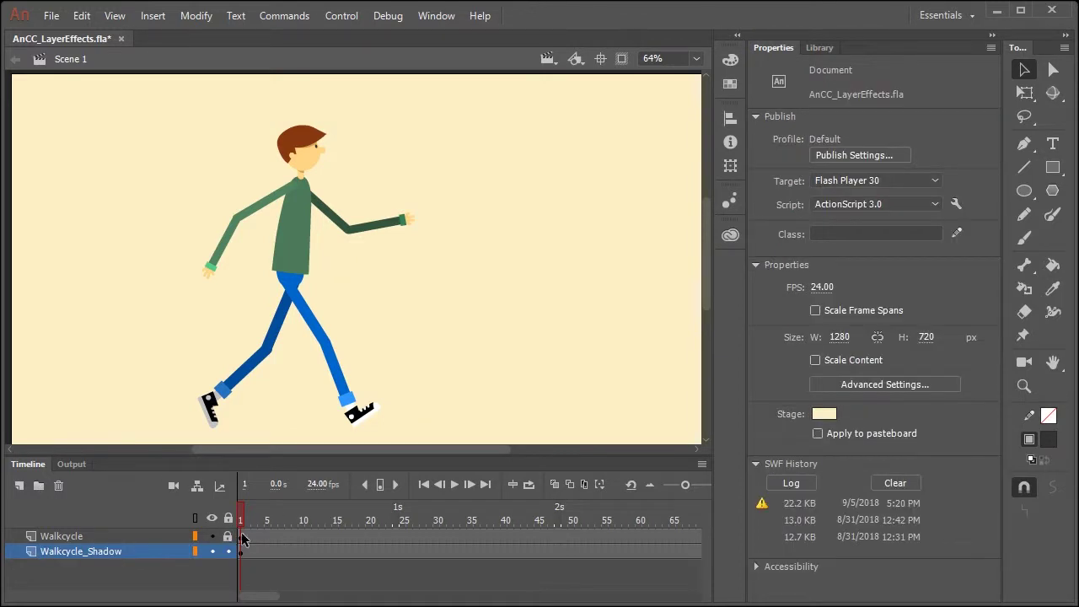
- Show Walkcycle as outlines, then squash the shadow figure flat from its feet and skew it
left_click(199, 537)
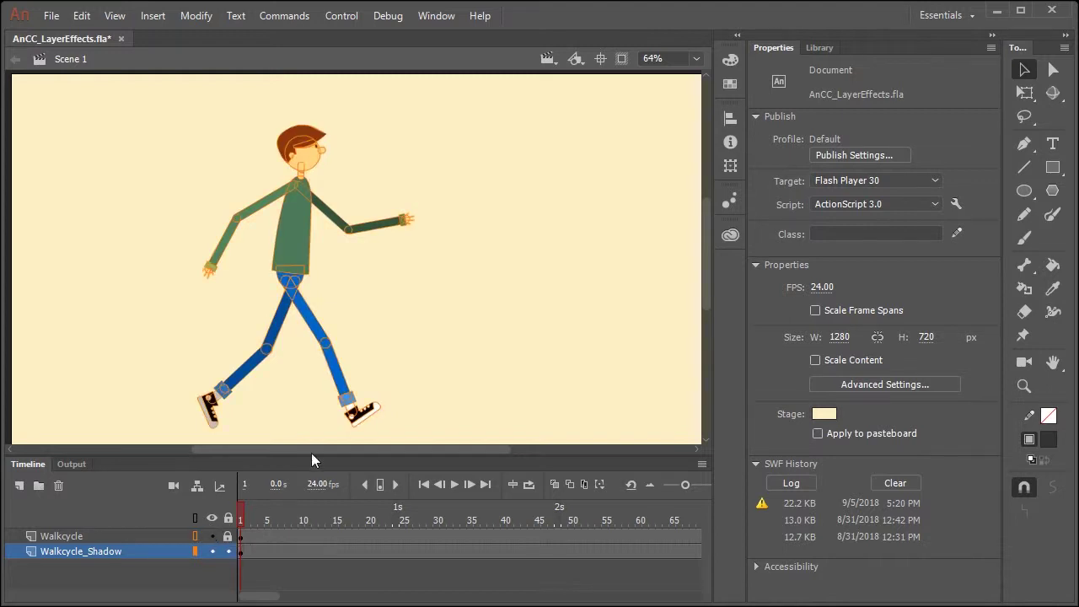
left_click(291, 237)
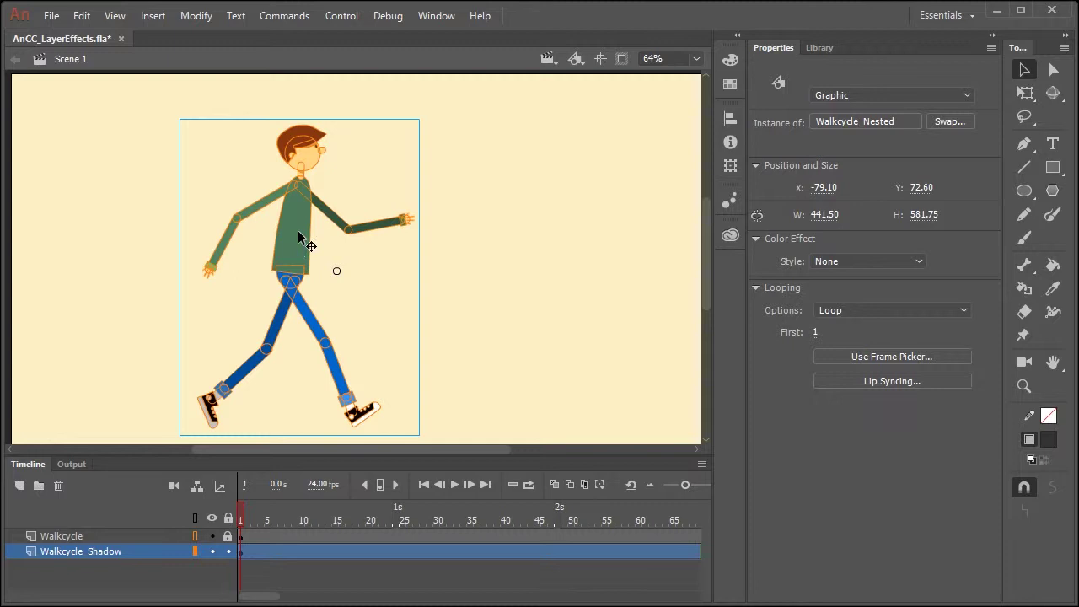
left_click(1023, 94)
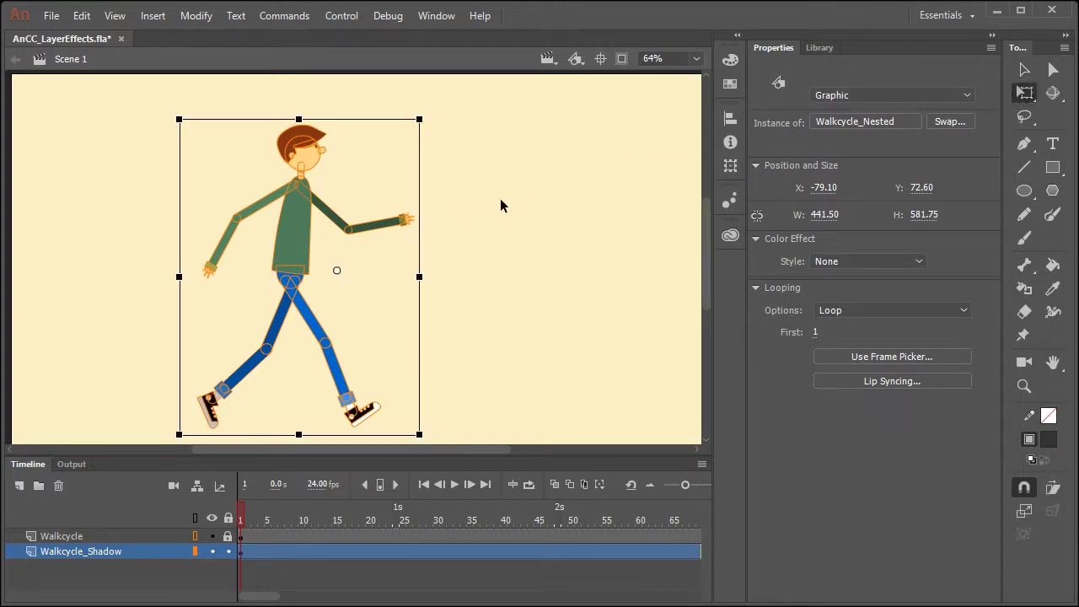
mouse_move(336, 269)
left_mouse_down()
mouse_move(296, 390)
mouse_move(299, 435)
left_mouse_up()
mouse_move(298, 120)
left_mouse_down()
mouse_move(320, 305)
mouse_move(342, 371)
mouse_move(496, 364)
left_mouse_up()
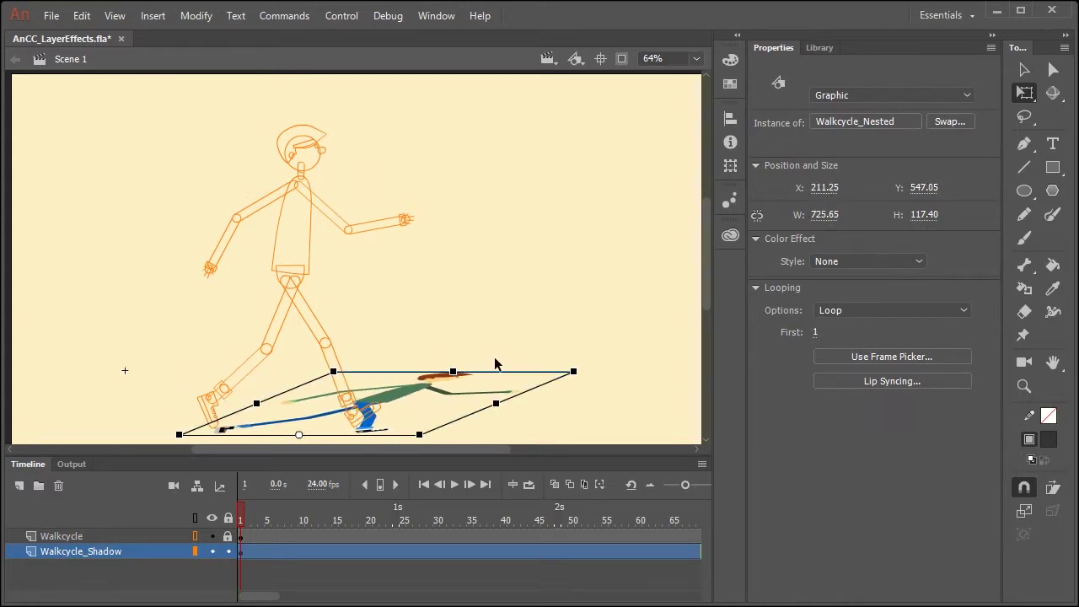
left_click(500, 338)
- Add a Drop Shadow filter to frame 1 of Walkcycle_Shadow and preview the walk
left_click(240, 552)
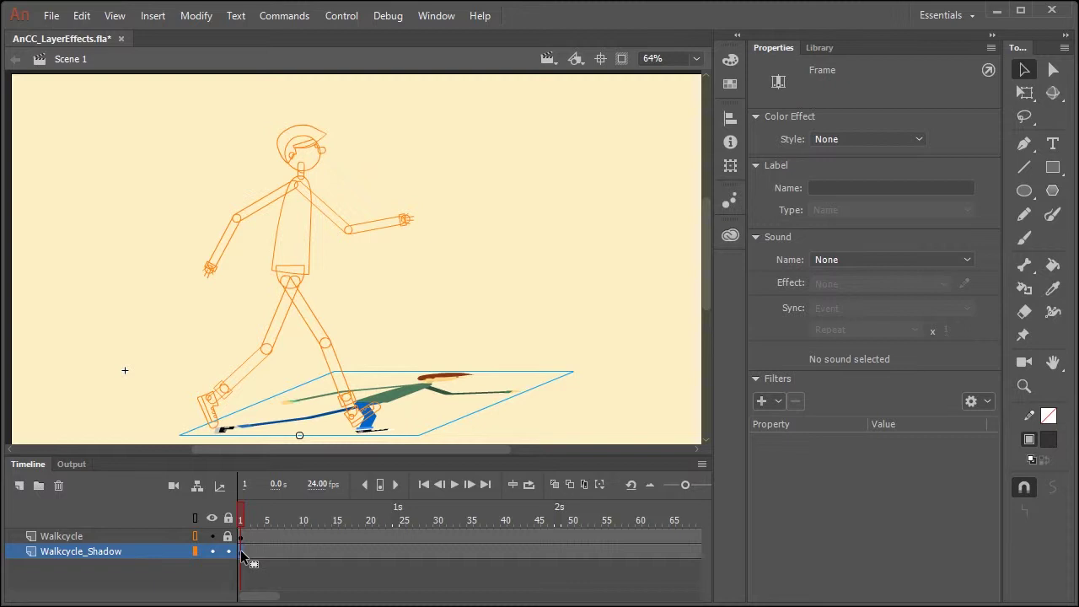
left_click(782, 170, "ctrl")
left_click(791, 172)
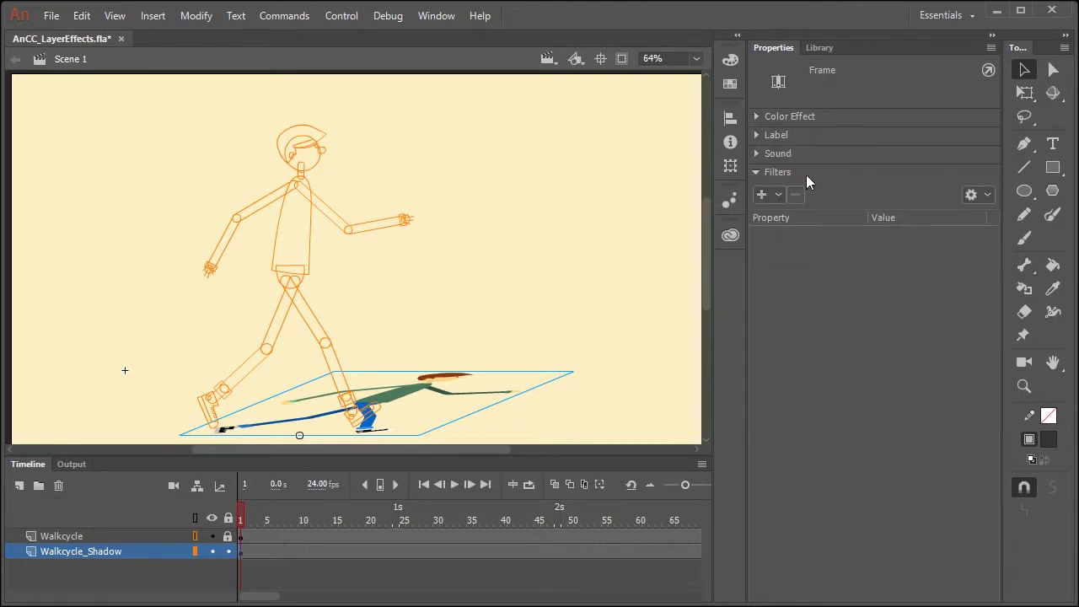
left_click(761, 195)
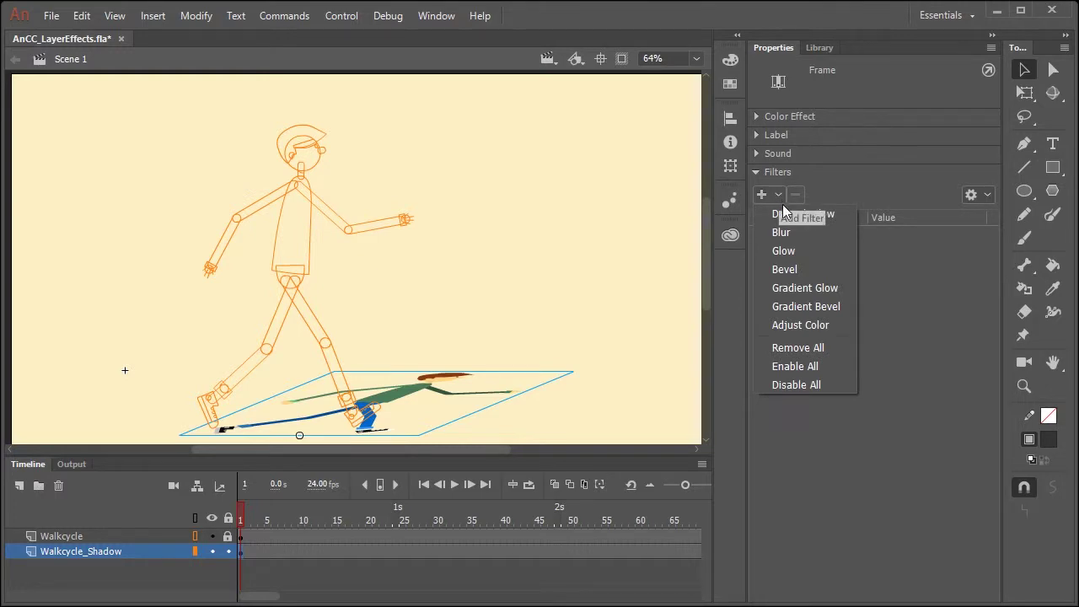
left_click(785, 213)
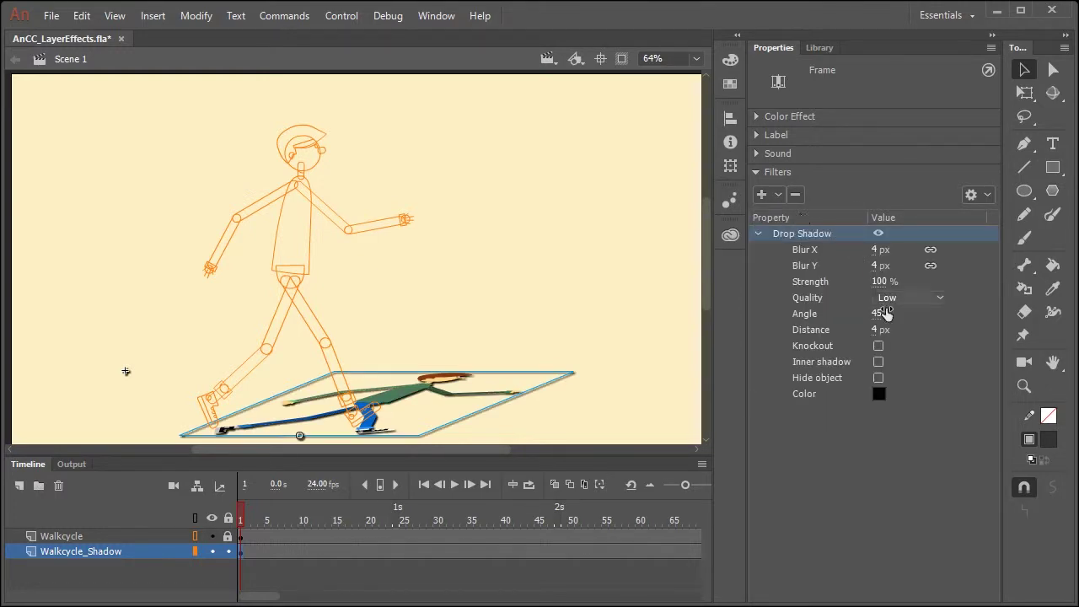
mouse_move(265, 516)
left_mouse_down()
mouse_move(352, 526)
mouse_move(557, 514)
mouse_move(245, 516)
left_mouse_up()
- Turn on Hide object for the drop shadow and reduce its blur
left_click(241, 552)
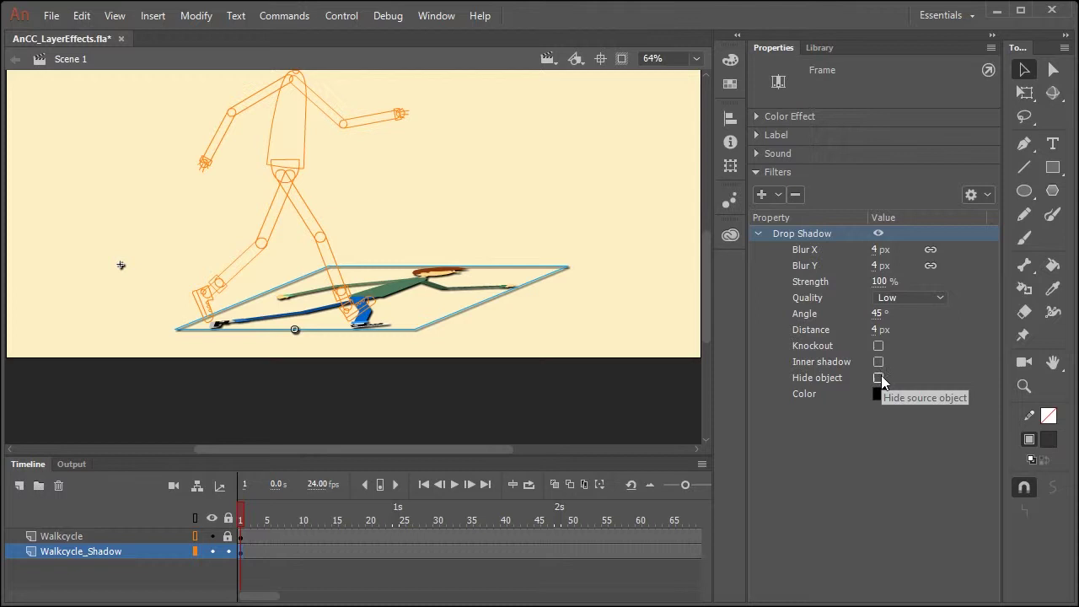
left_click(878, 378)
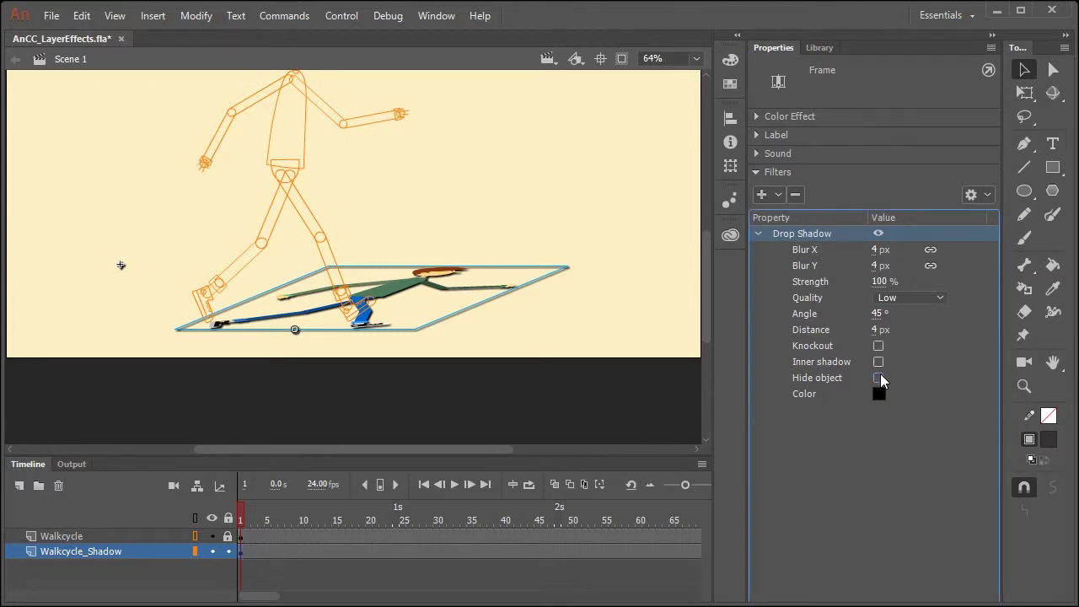
left_click(878, 379)
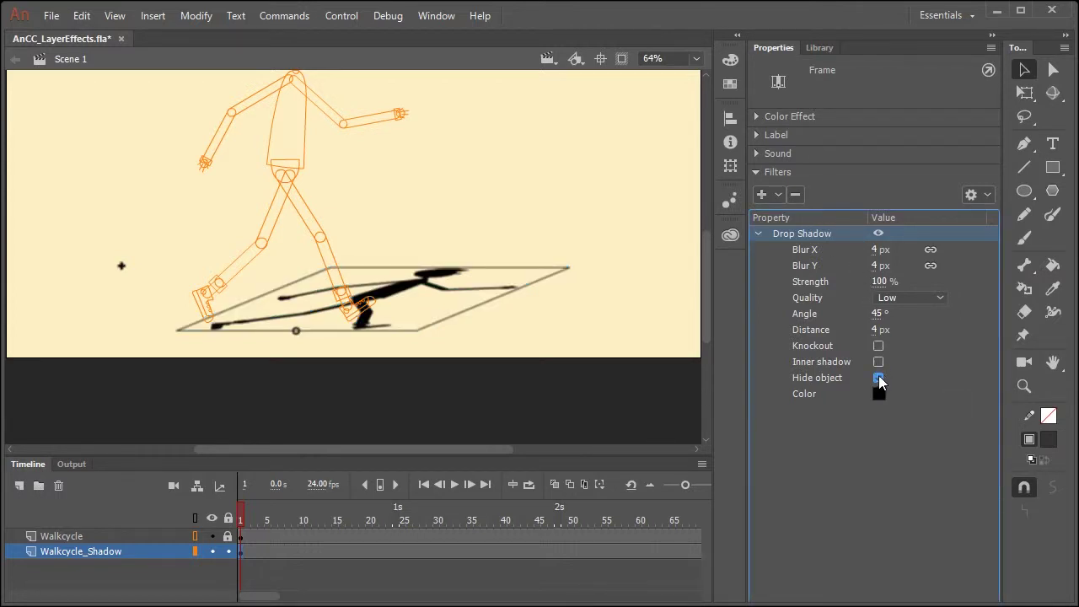
left_click(878, 379)
mouse_move(883, 249)
left_mouse_down()
mouse_move(867, 283)
mouse_move(835, 289)
left_mouse_up()
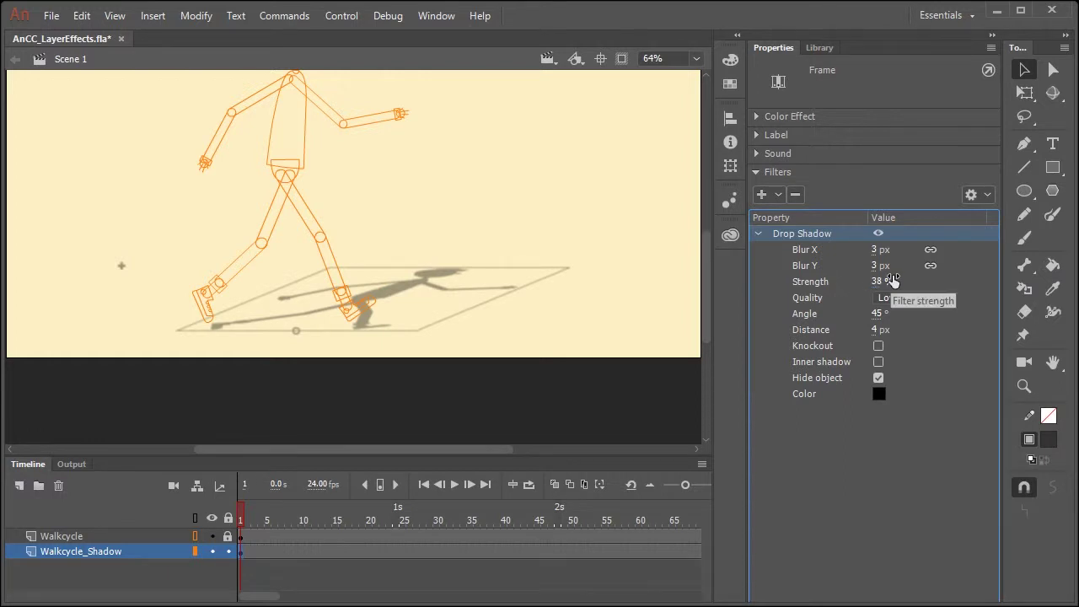
- Set the drop shadow quality to Medium and its distance to 0
left_click(906, 297)
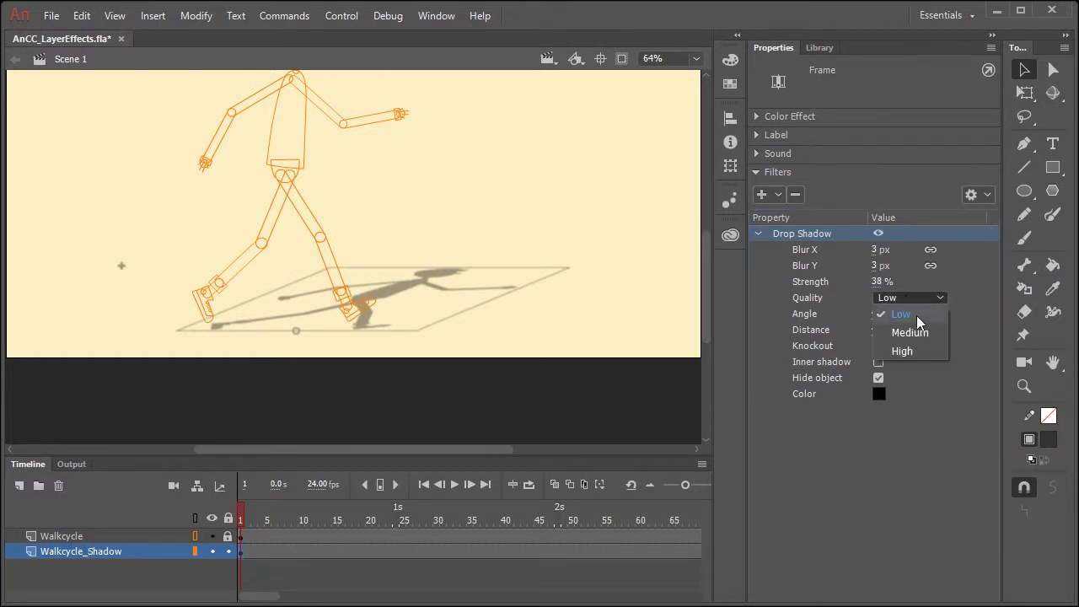
left_click(914, 331)
left_click(910, 298)
left_click(906, 349)
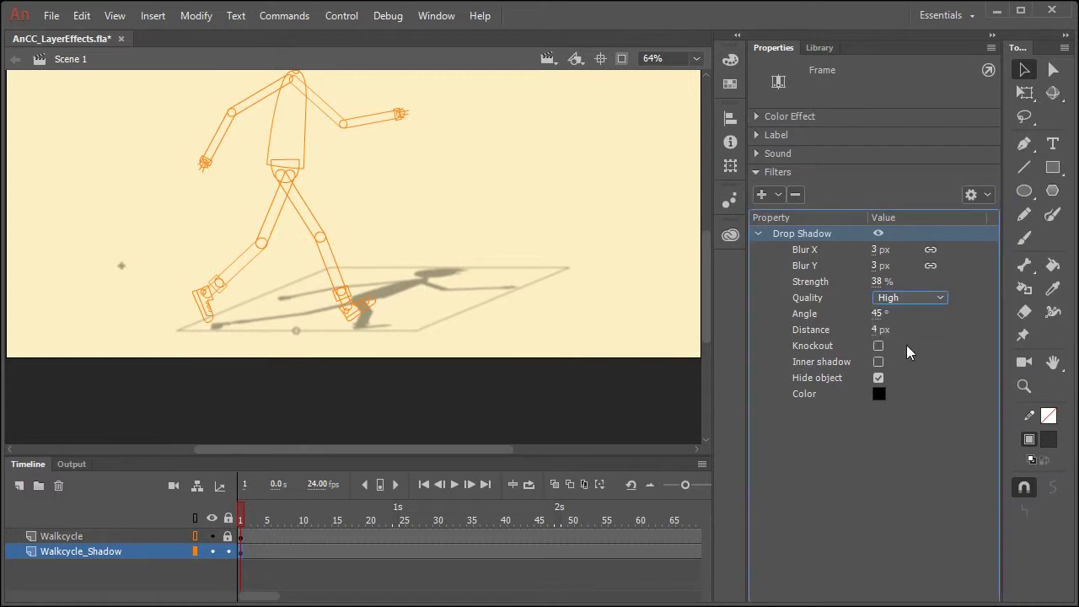
left_click(900, 301)
left_click(914, 330)
left_click(899, 330)
type("0")
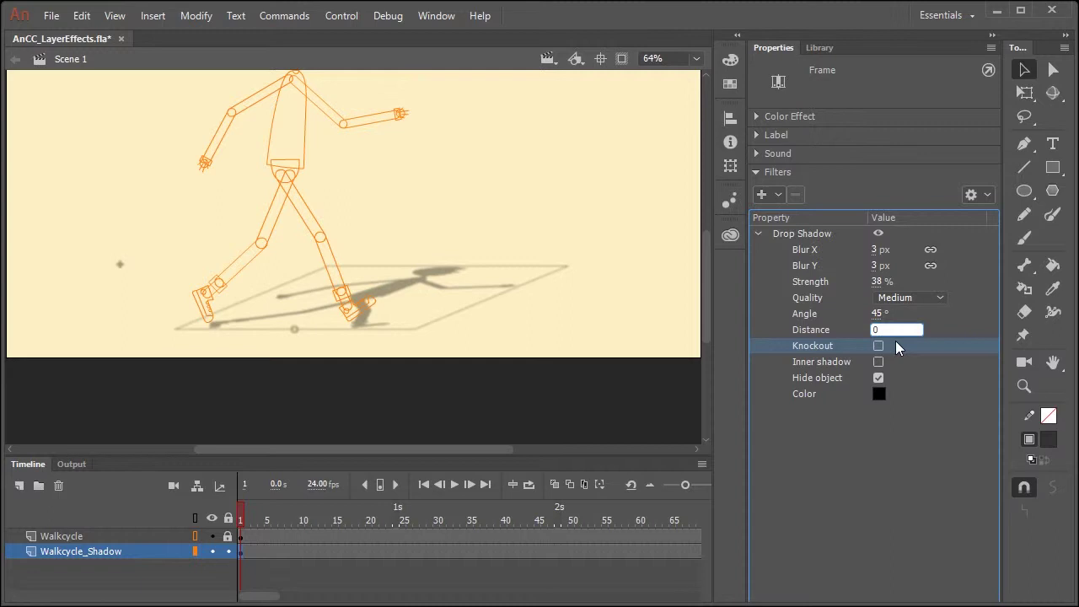
key("Return")
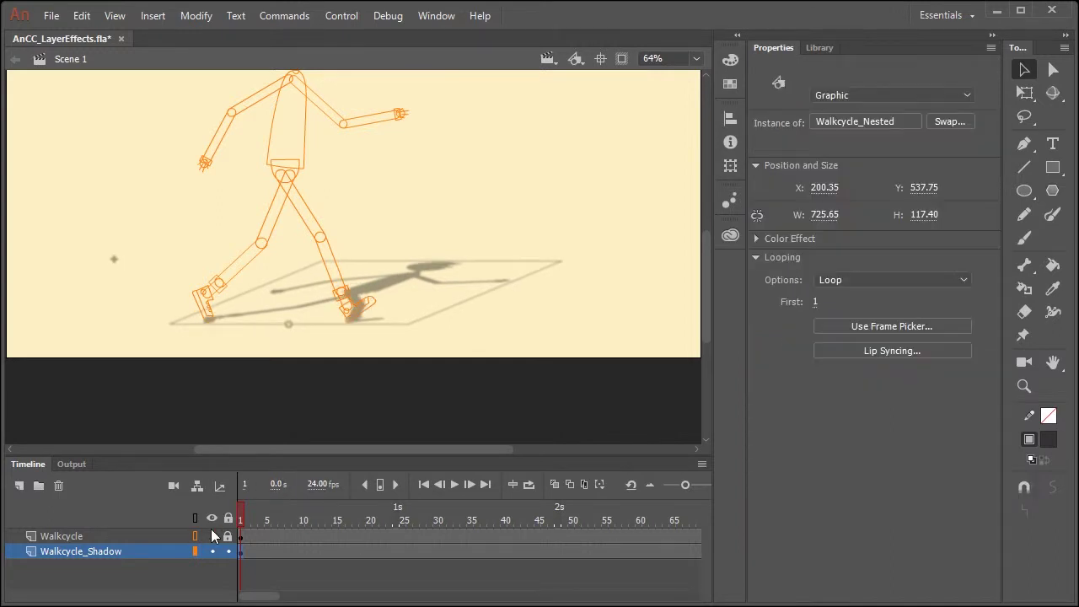
- Restore Walkcycle to full colour, then squash and skew the shadow further along the ground
left_click(196, 537)
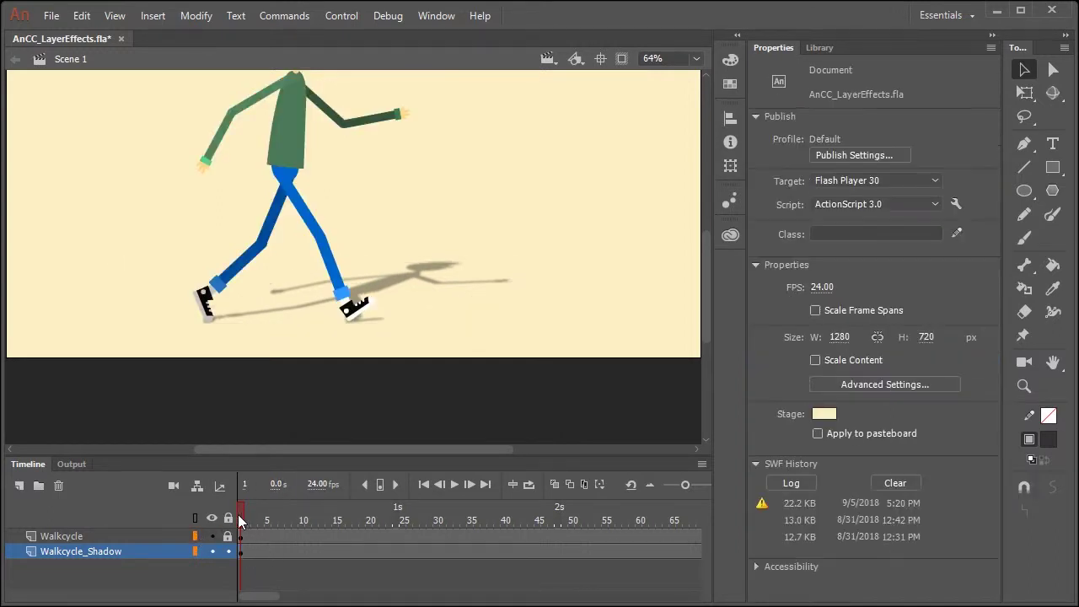
mouse_move(461, 504)
left_mouse_down()
mouse_move(240, 533)
mouse_move(407, 542)
mouse_move(621, 519)
mouse_move(284, 514)
mouse_move(383, 521)
mouse_move(238, 527)
mouse_move(401, 535)
mouse_move(215, 559)
left_mouse_up()
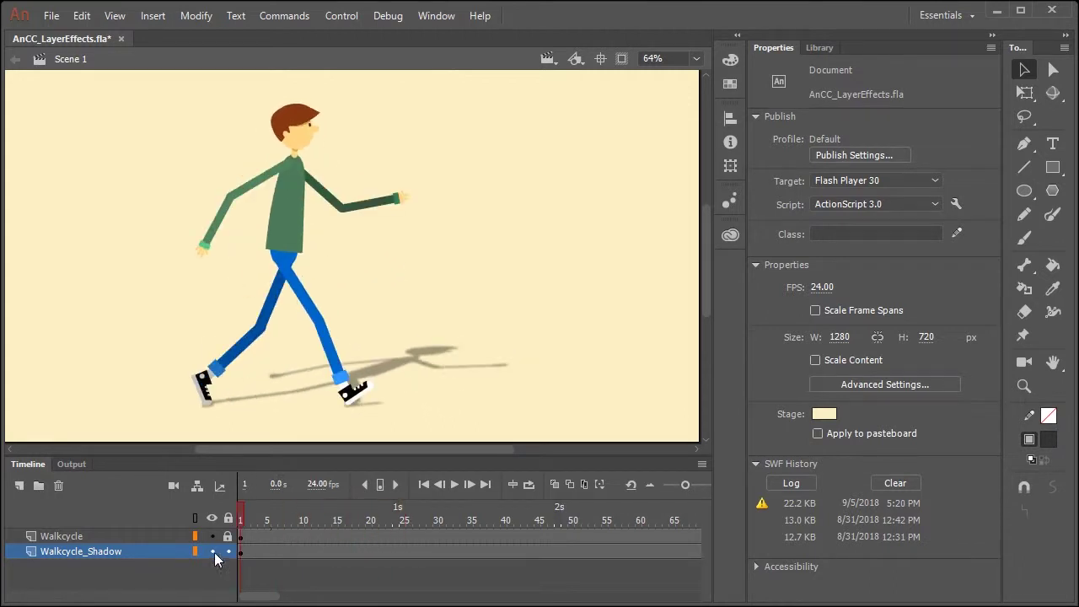
left_click(397, 365)
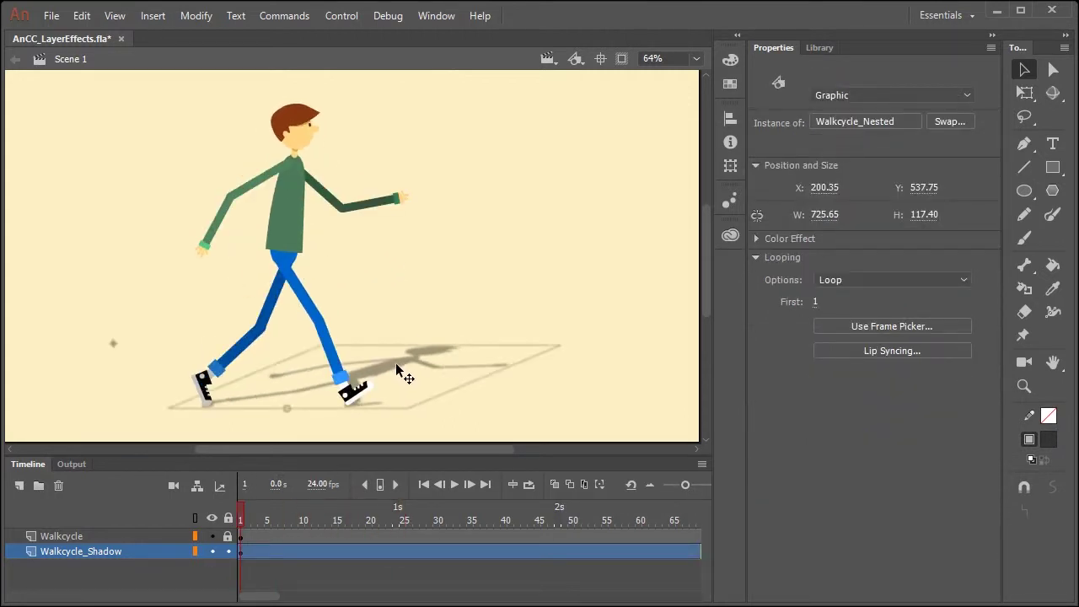
key("q")
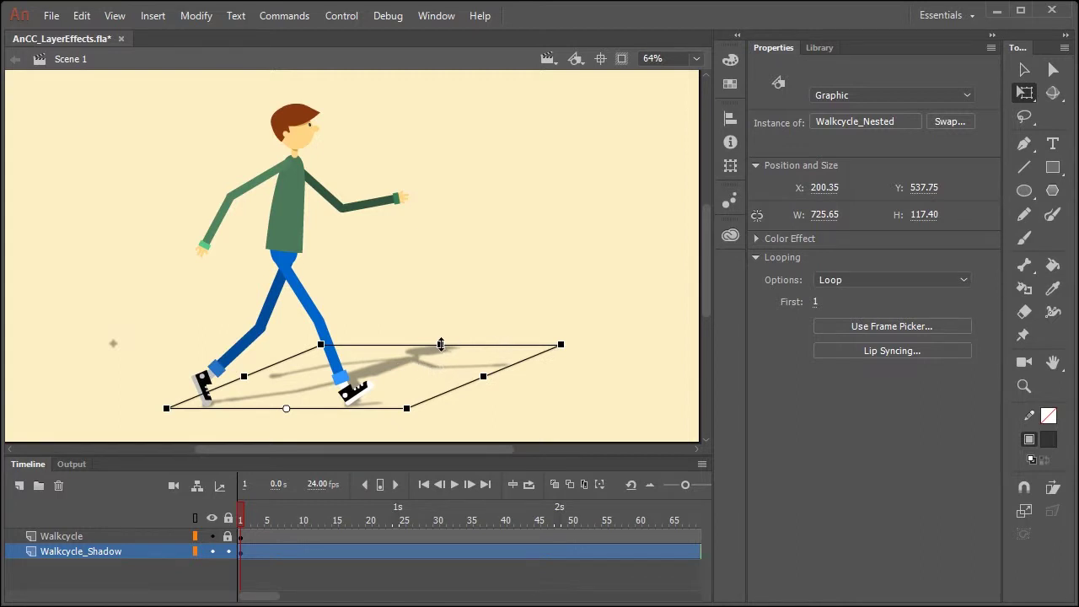
mouse_move(440, 345)
left_mouse_down()
mouse_move(442, 358)
mouse_move(578, 360)
left_mouse_up()
key("v")
left_click(666, 337)
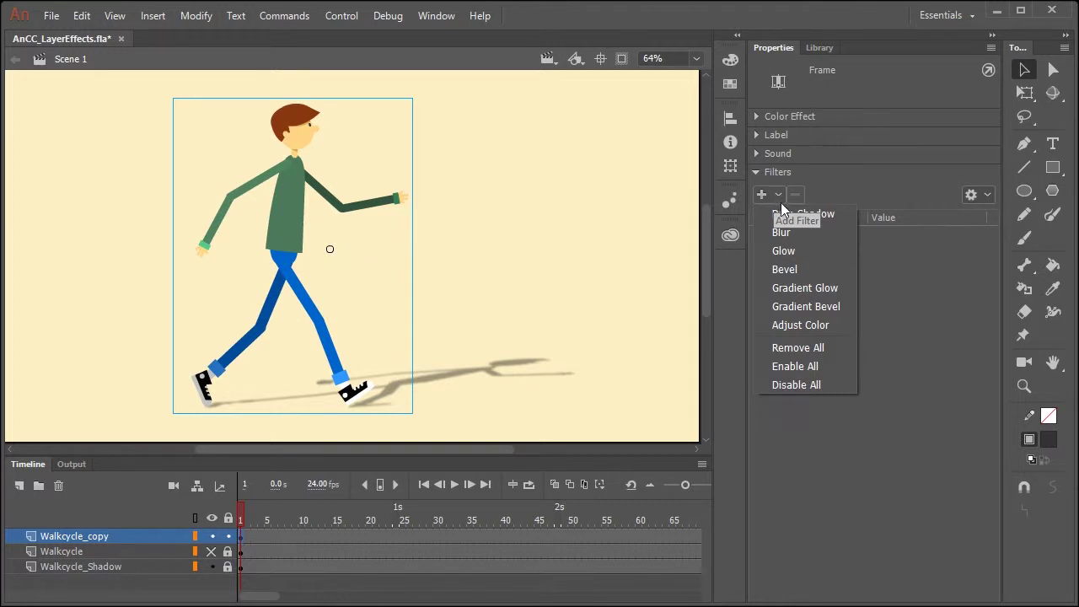
- Add a Bevel filter with lowered strength and increased blur, then preview the walk
left_click(796, 263)
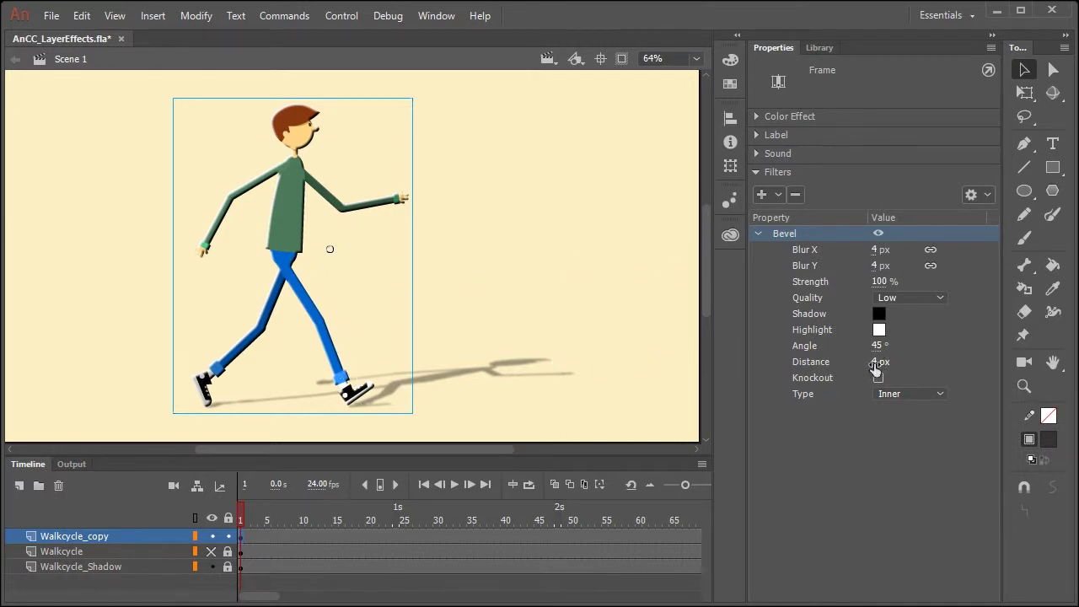
scroll(703, 238, "down", 1)
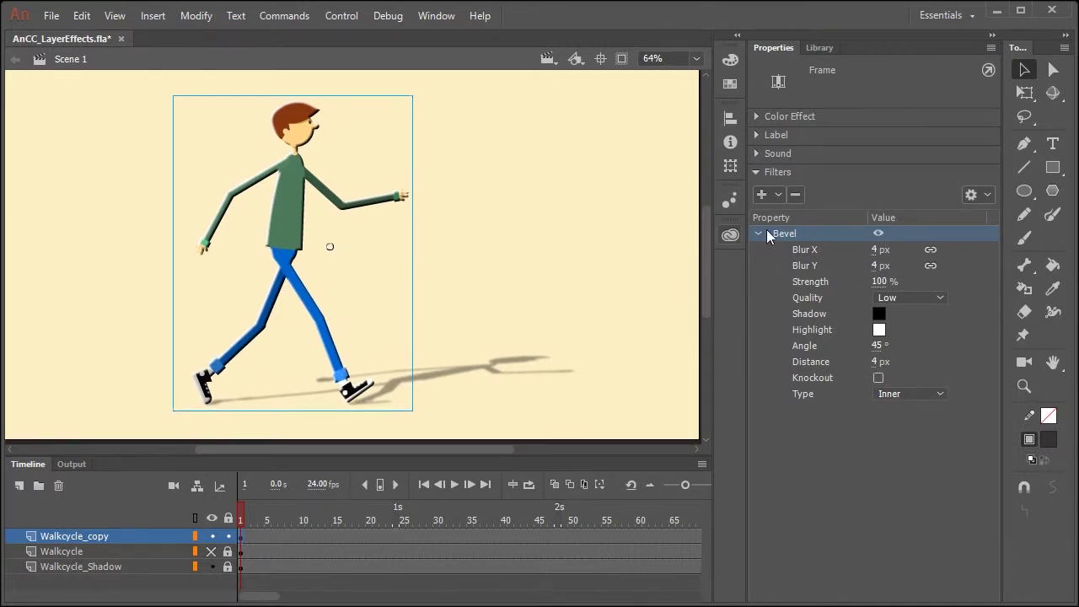
left_click_drag(879, 282, 815, 288)
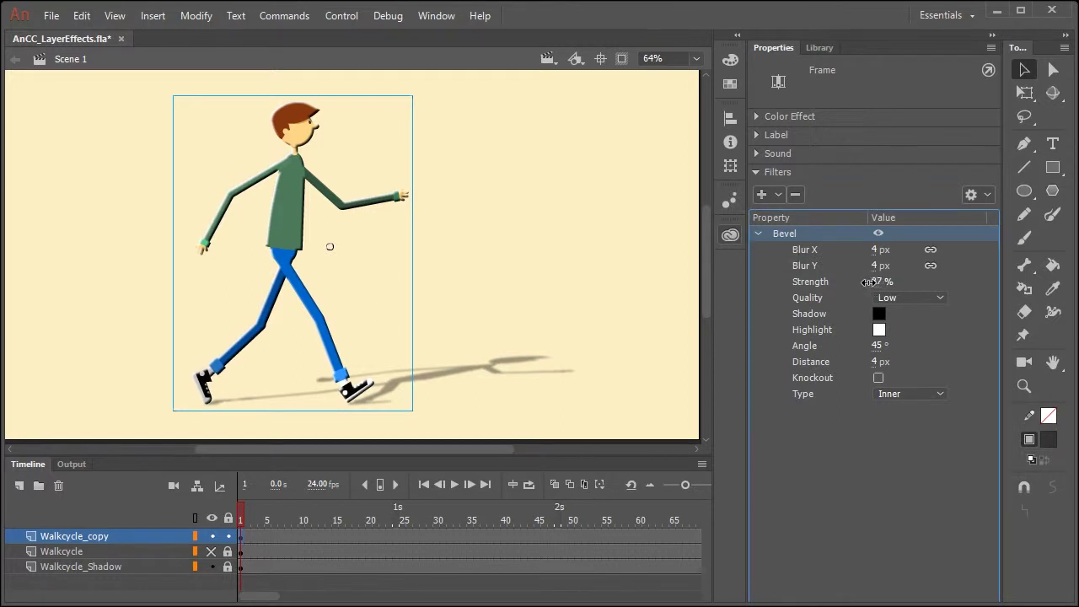
left_click_drag(879, 282, 892, 280)
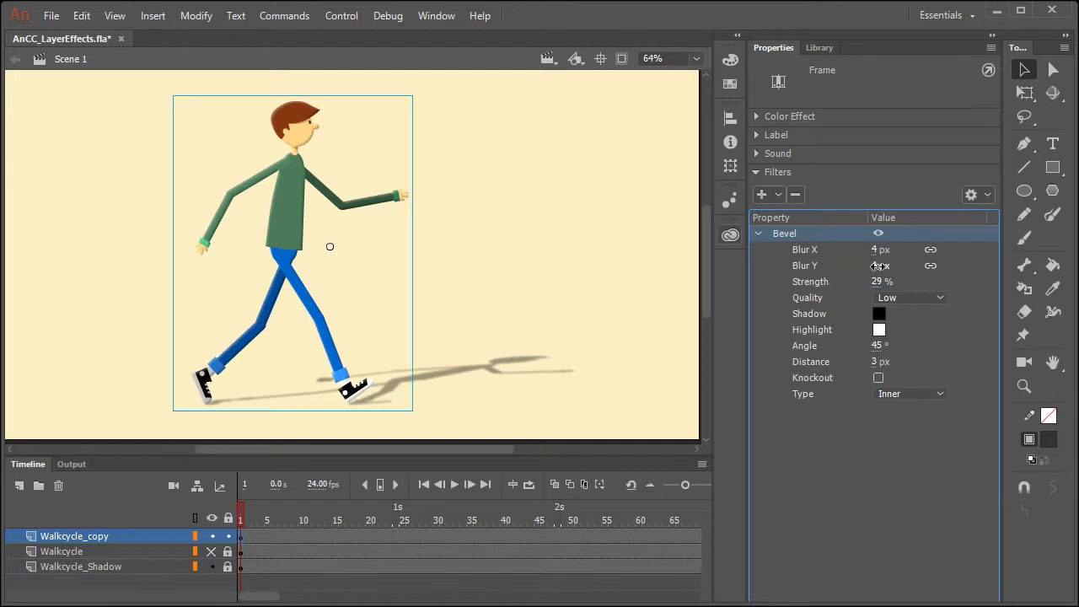
left_click_drag(876, 266, 884, 266)
mouse_move(243, 519)
left_mouse_down()
mouse_move(276, 520)
mouse_move(233, 519)
mouse_move(374, 519)
mouse_move(580, 468)
mouse_move(236, 501)
left_mouse_up()
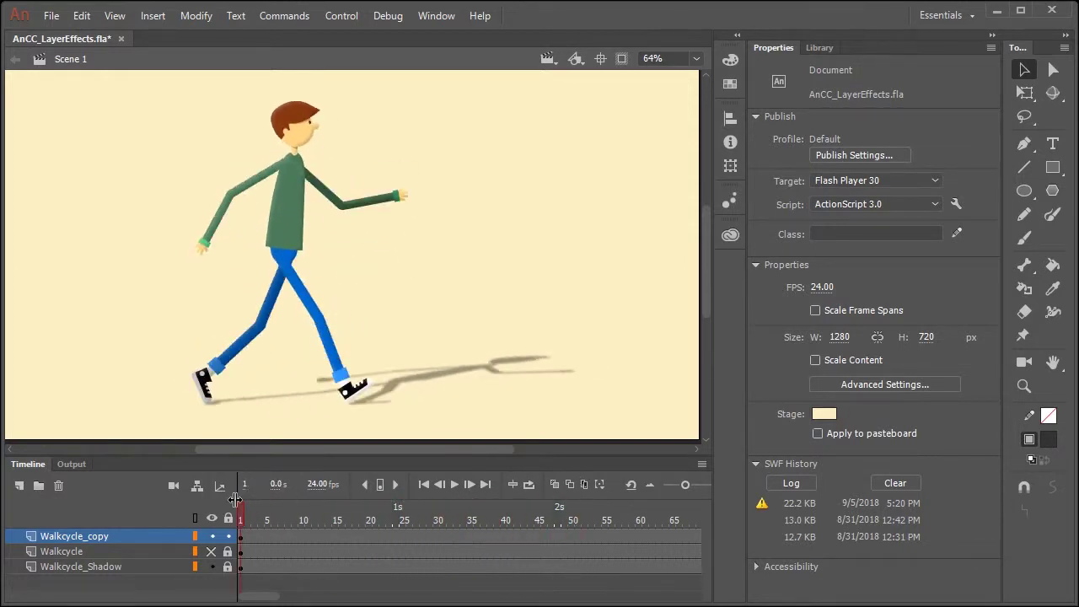
- Raise the bevel strength and set a yellow highlight with a dark red shadow
left_click(242, 537)
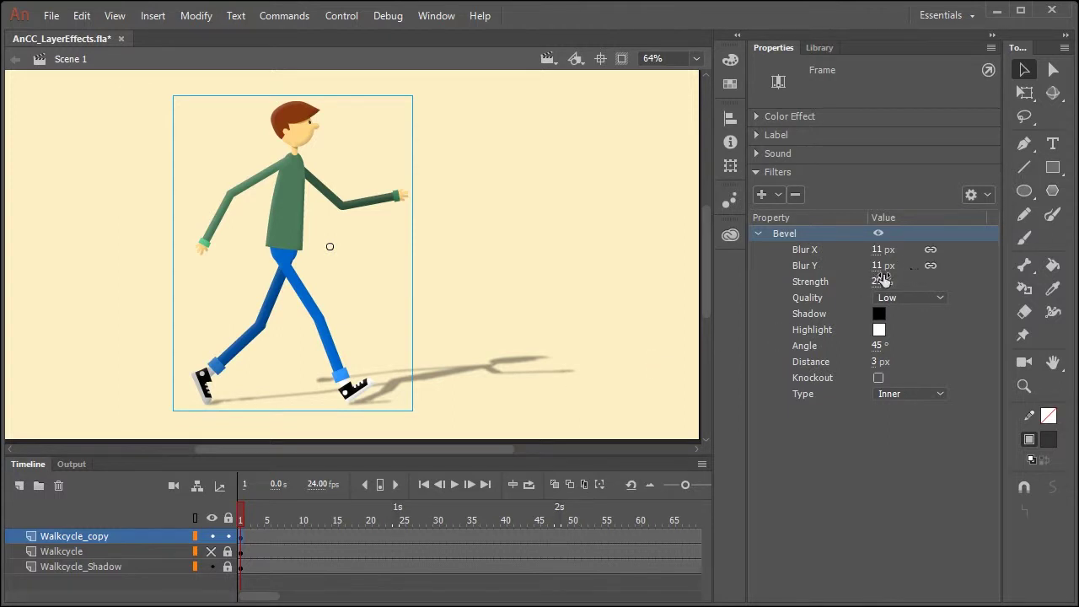
mouse_move(880, 281)
left_mouse_down()
mouse_move(902, 278)
mouse_move(885, 278)
left_mouse_up()
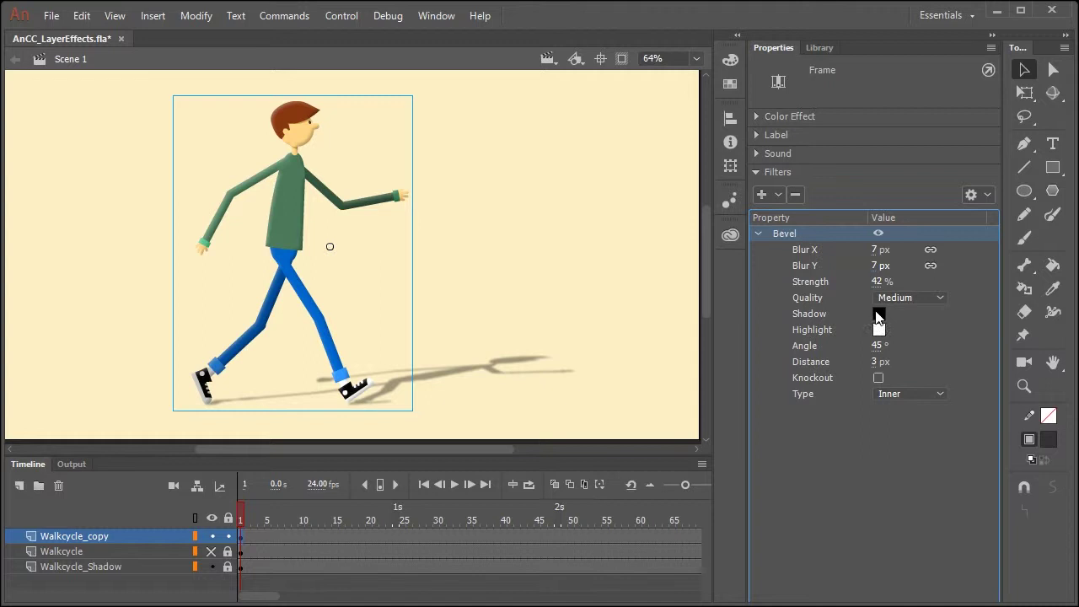
left_click(878, 315)
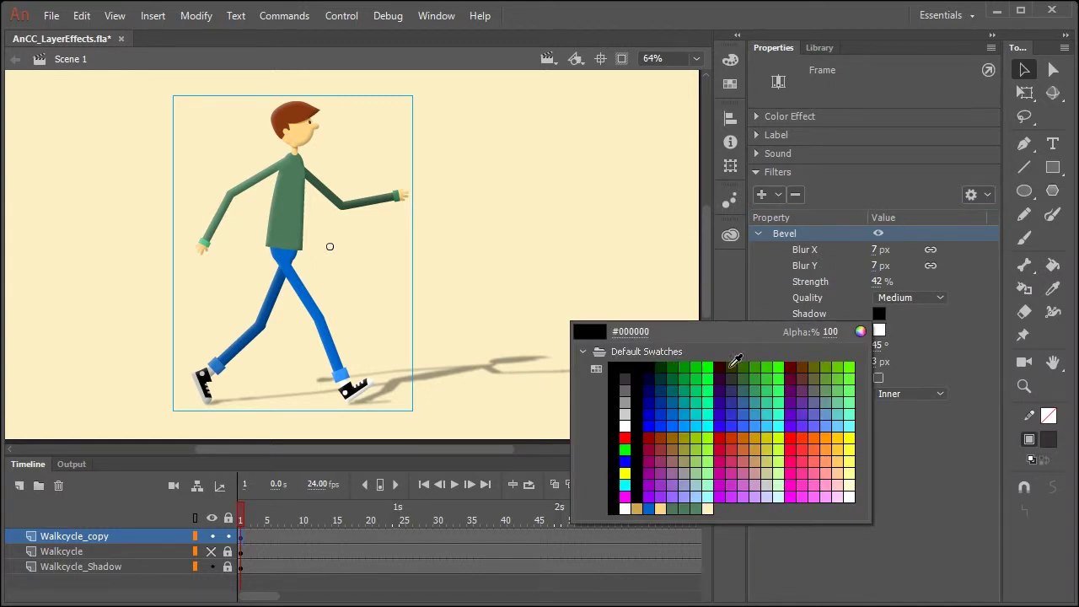
left_click(796, 486)
left_click(879, 330)
left_click(850, 454)
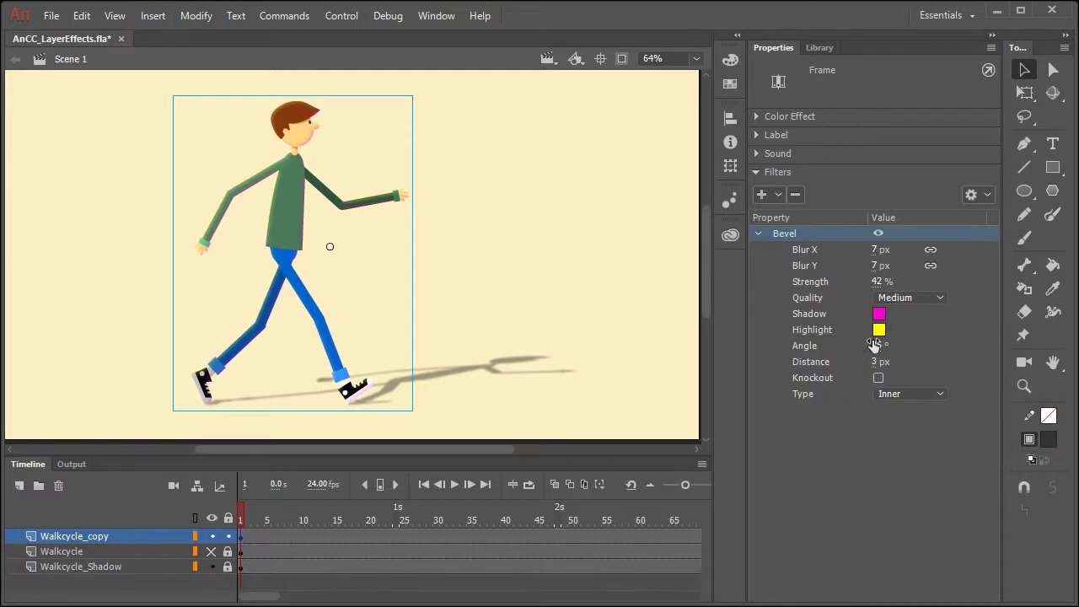
left_click(879, 314)
left_click(731, 414)
left_click(879, 314)
left_click(802, 362)
mouse_move(265, 519)
left_mouse_down()
mouse_move(282, 535)
mouse_move(342, 529)
mouse_move(524, 484)
left_mouse_up()
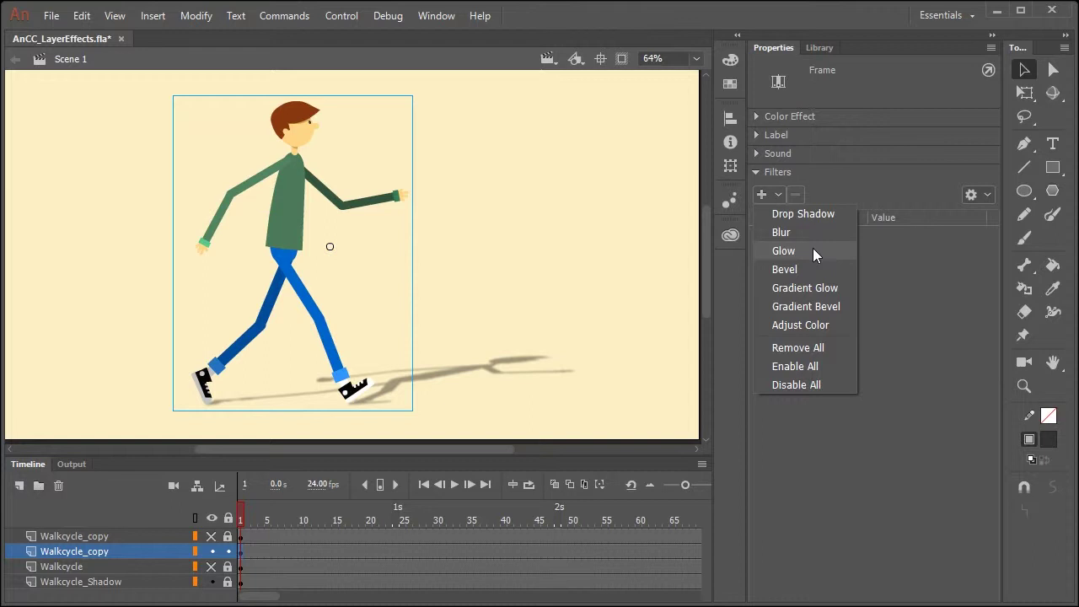
- Add a black Glow filter to the second copy and increase its strength
left_click(807, 250)
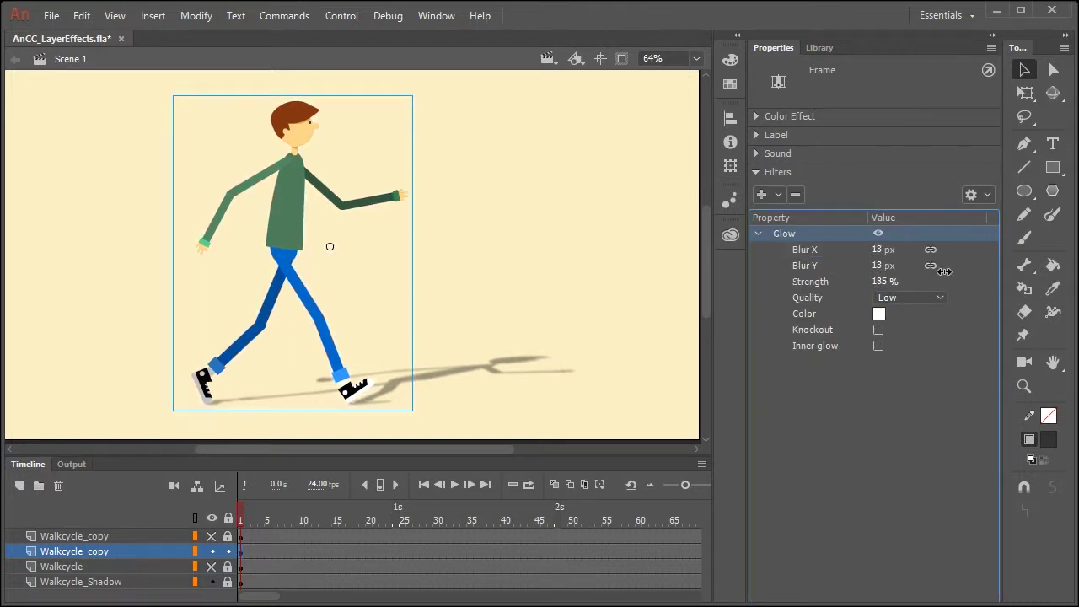
left_click(878, 314)
left_click(623, 368)
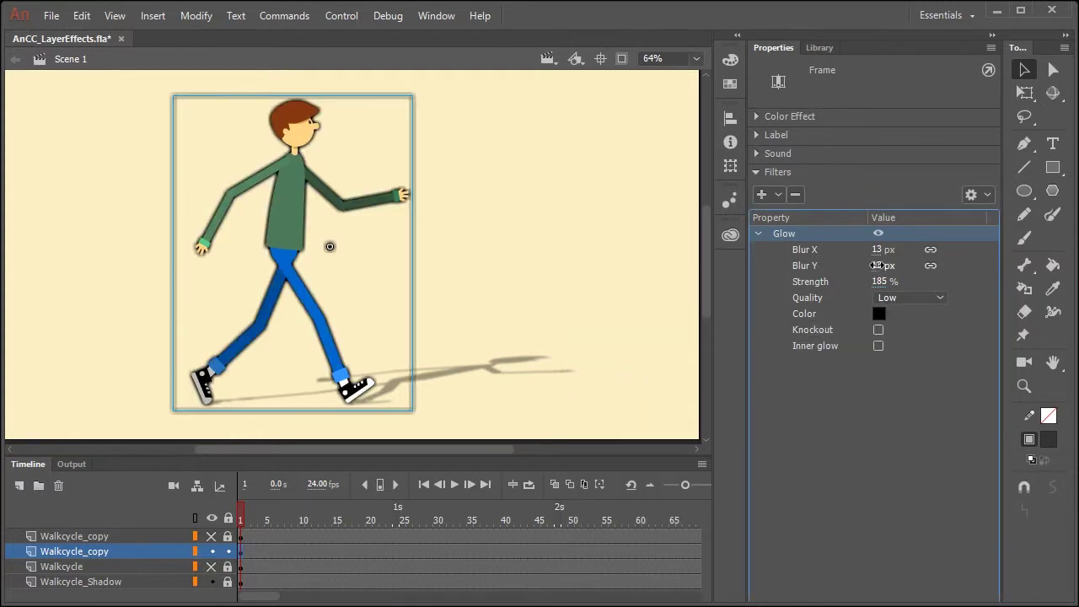
left_click_drag(877, 265, 876, 265)
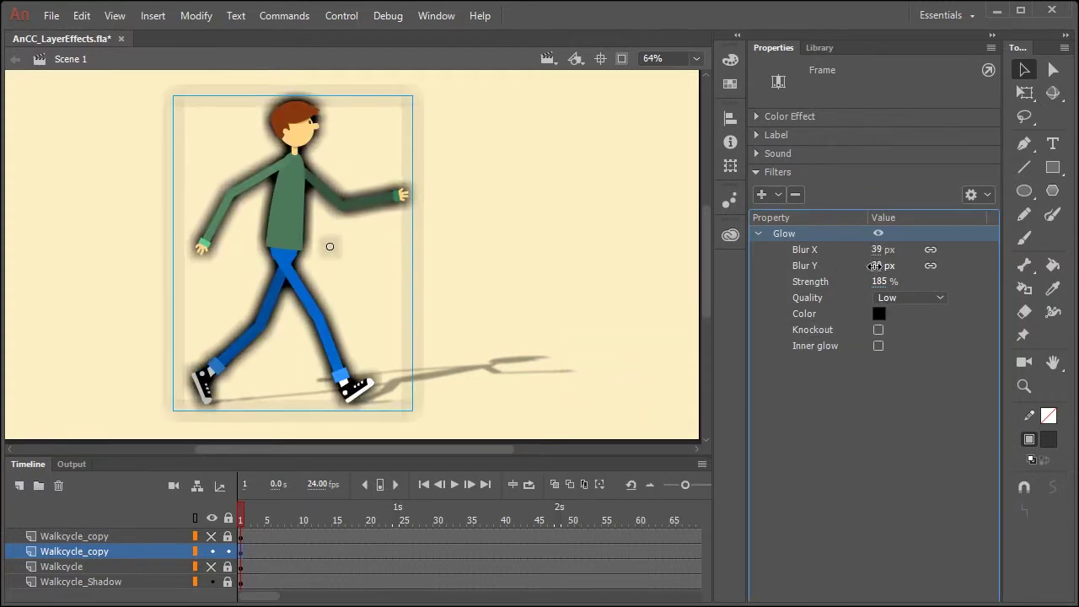
mouse_move(964, 280)
left_mouse_down()
mouse_move(898, 282)
mouse_move(933, 278)
left_mouse_up()
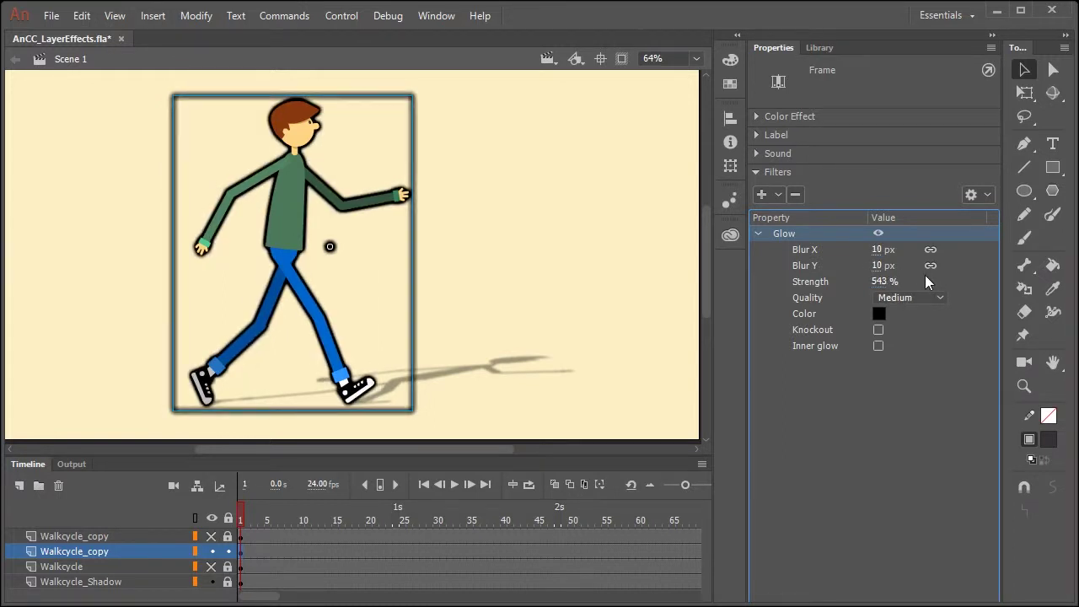
- Set glow strength to 1000% and narrow the blur to about 5 px for a thin outline
left_click(883, 281)
type("100")
key("Return")
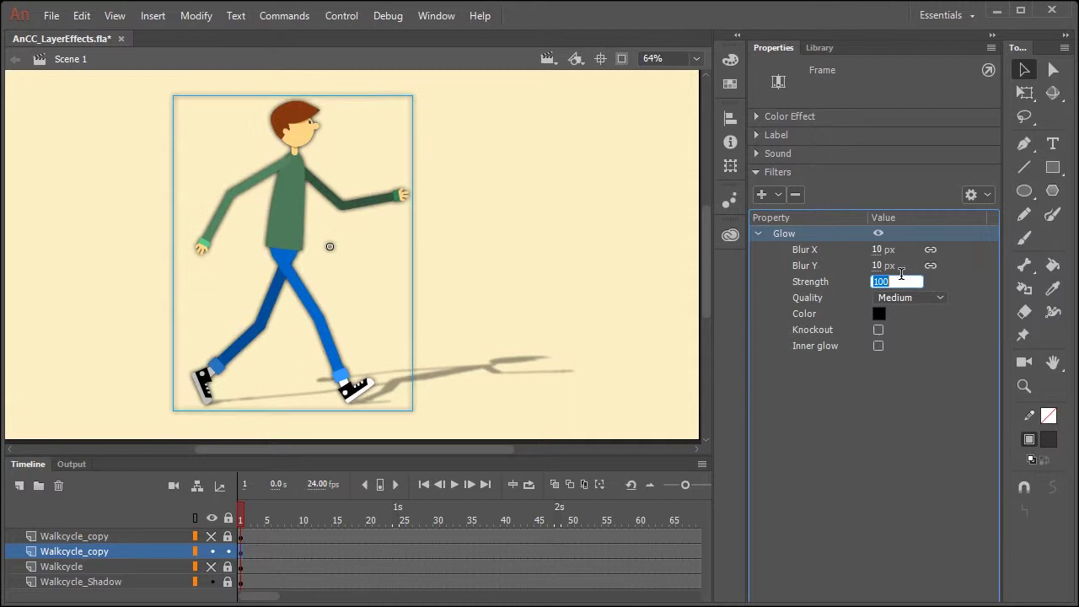
type("100")
type("0")
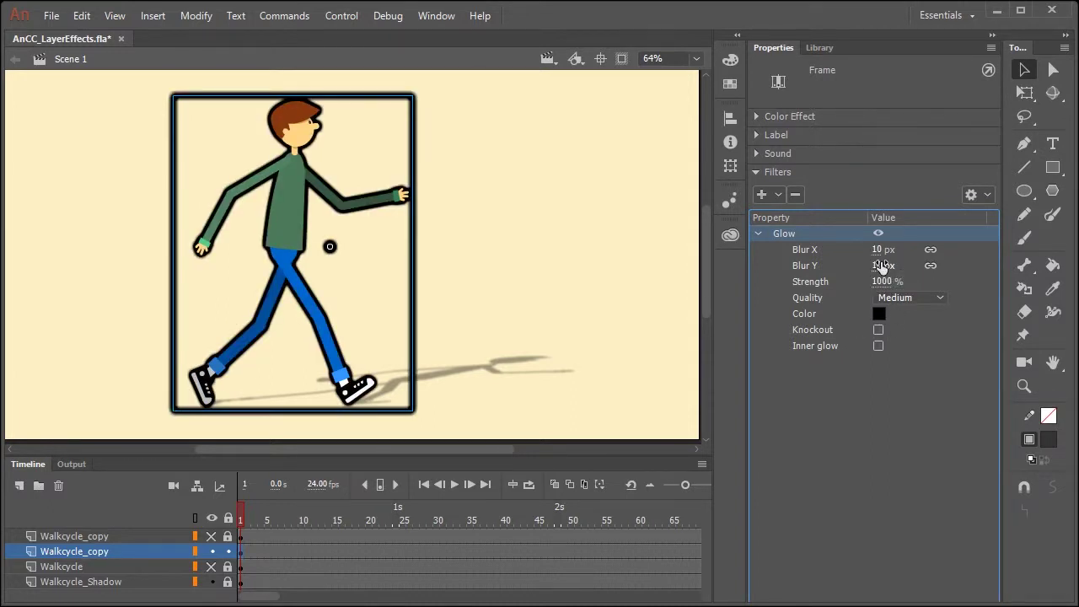
left_click(879, 265)
left_click_drag(883, 251, 869, 249)
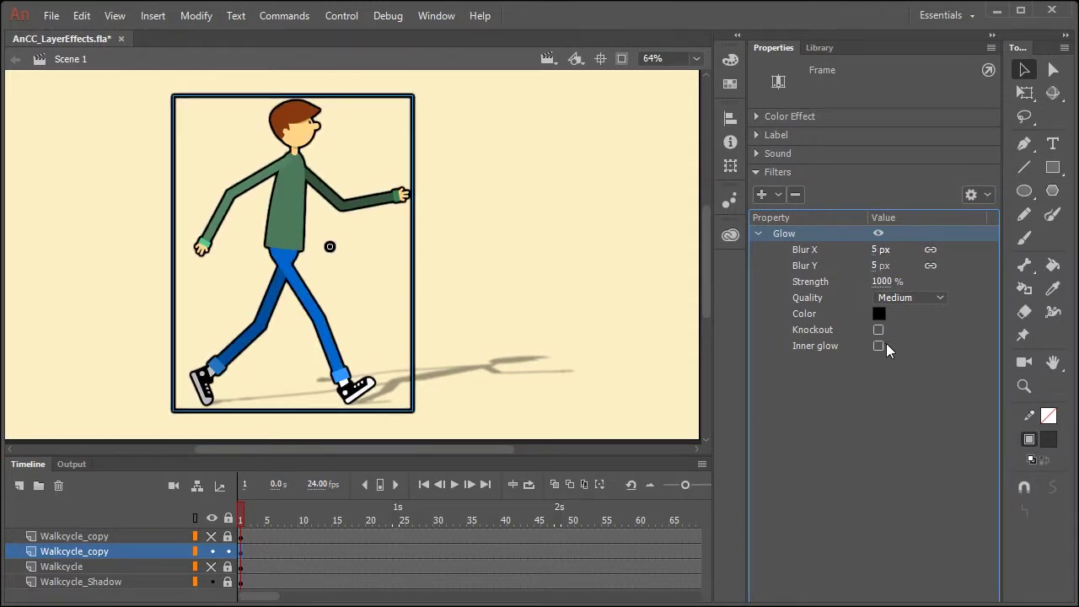
mouse_move(258, 511)
left_mouse_down()
mouse_move(455, 500)
mouse_move(535, 478)
mouse_move(425, 477)
mouse_move(316, 497)
left_mouse_up()
- Add an Adjust Color filter to the character on the top Walkcycle_copy layer
left_click(249, 533)
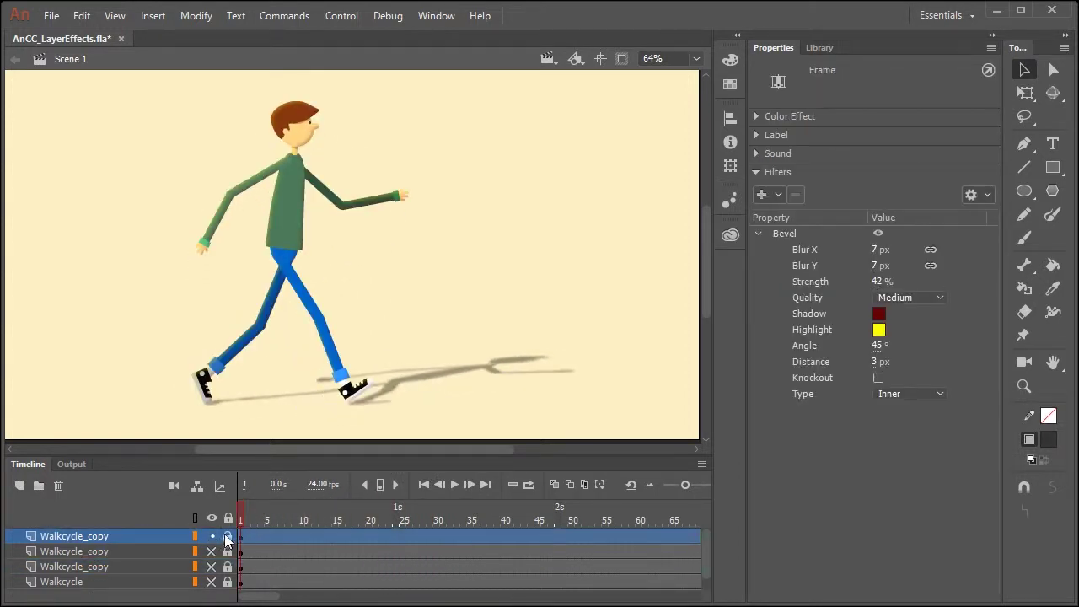
left_click(308, 294)
left_click(761, 194)
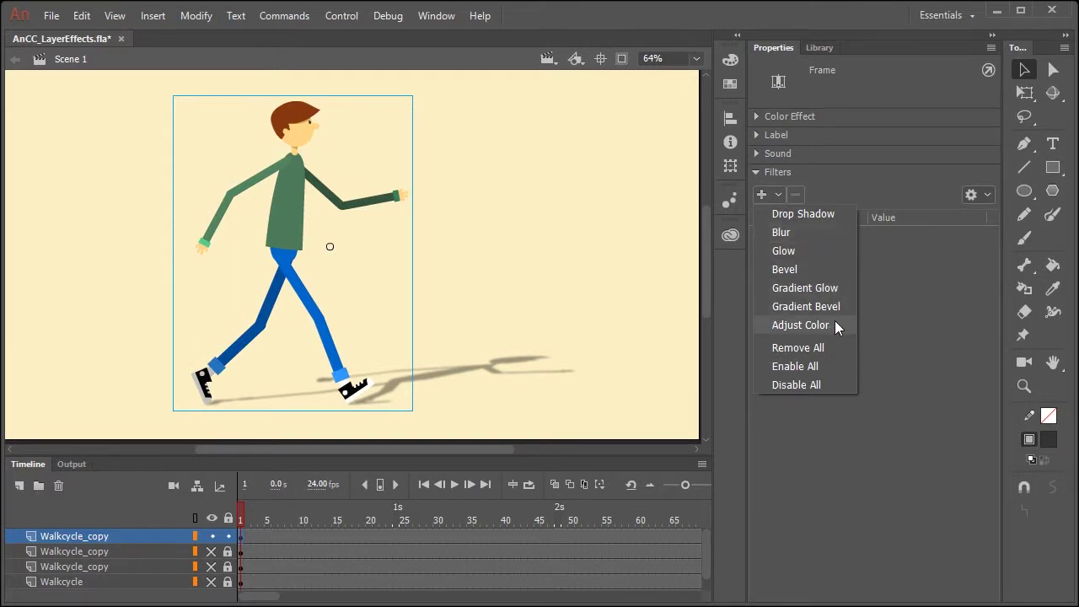
left_click(800, 325)
- Adjust hue, saturation and contrast to give purple hair, brown shirt, green trousers
left_click_drag(879, 298, 826, 305)
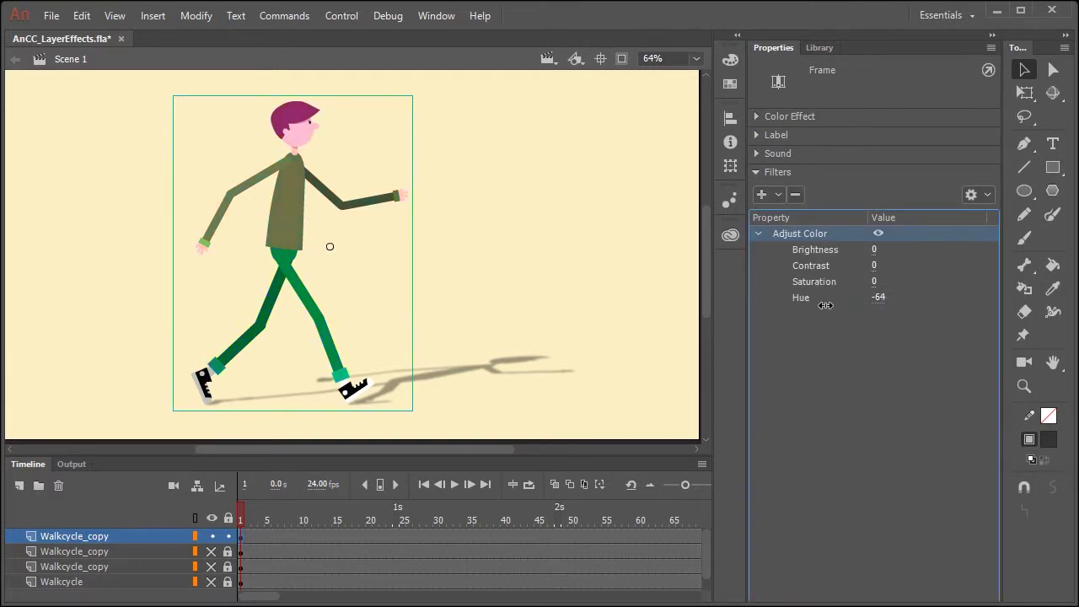
left_click_drag(903, 293, 891, 296)
left_click_drag(875, 286, 912, 278)
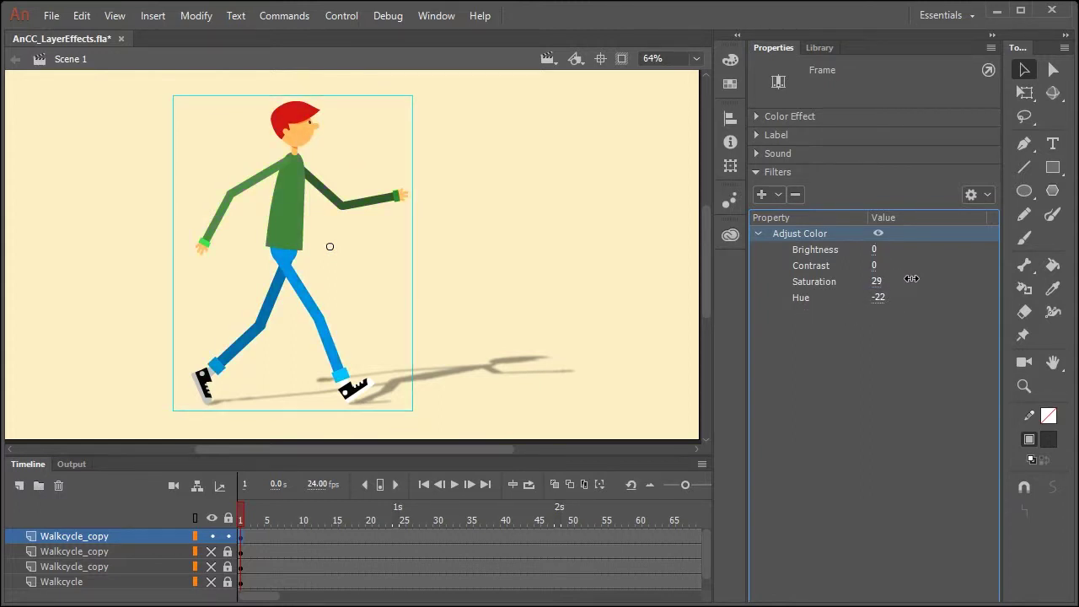
left_click_drag(858, 299, 825, 305)
mouse_move(874, 266)
left_mouse_down()
mouse_move(886, 264)
mouse_move(877, 265)
left_mouse_up()
left_click_drag(274, 521, 380, 521)
- Play the walk, hiding the recoloured top copy and showing the black-outlined glow copy
key("Return")
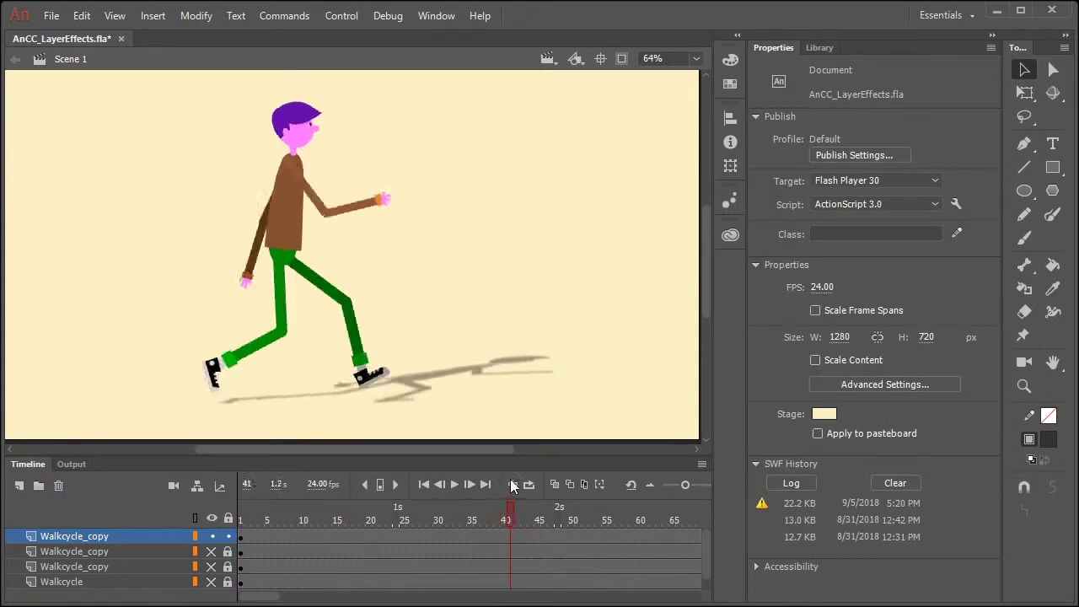
left_click(212, 536)
left_click(212, 567)
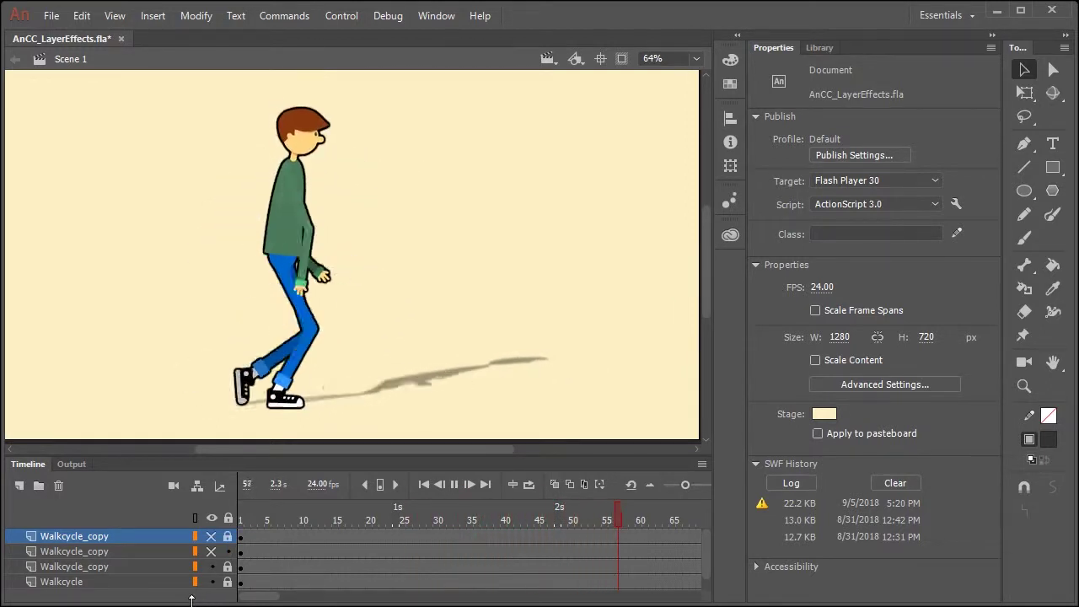